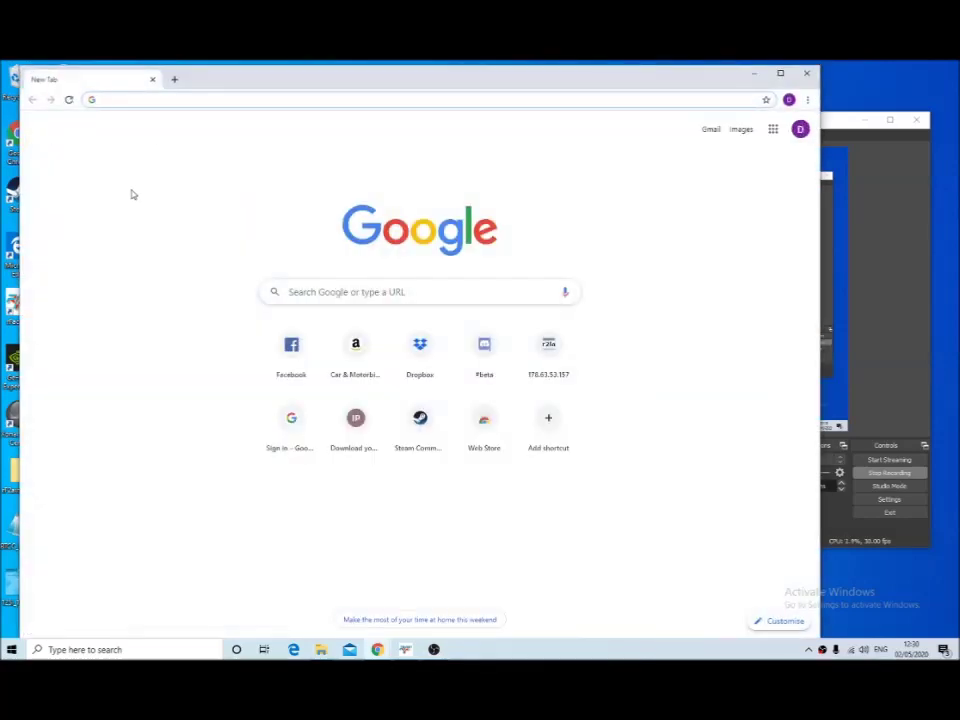
Search Google for 'damplugin rfactor2' and open the '[REL] DAMPlugin for rF2' forum thread
text(Damplugin)
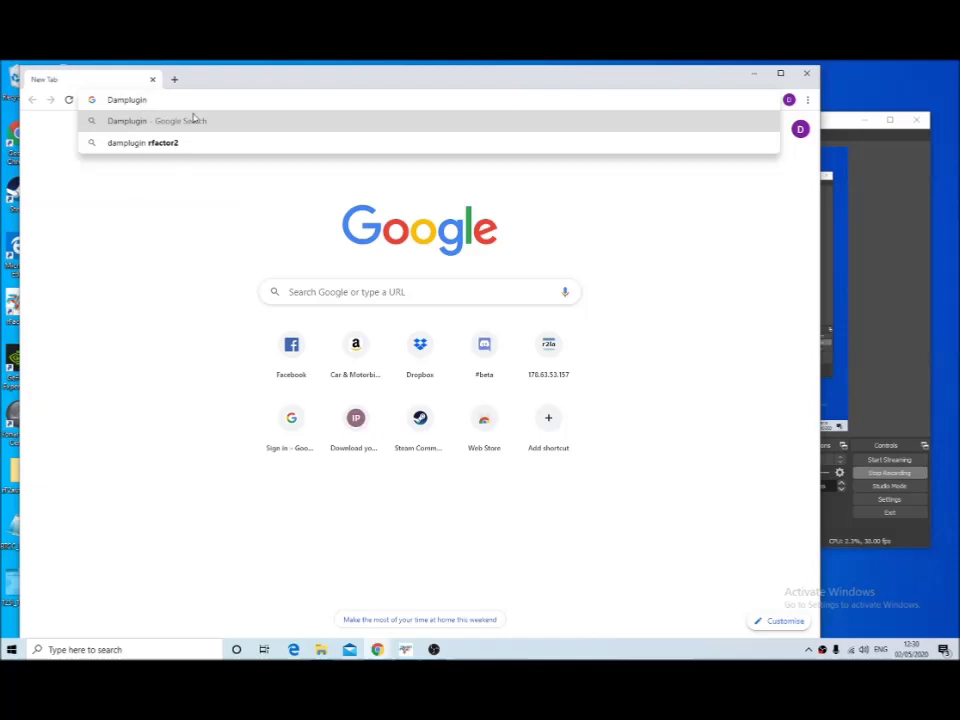
click(166, 145)
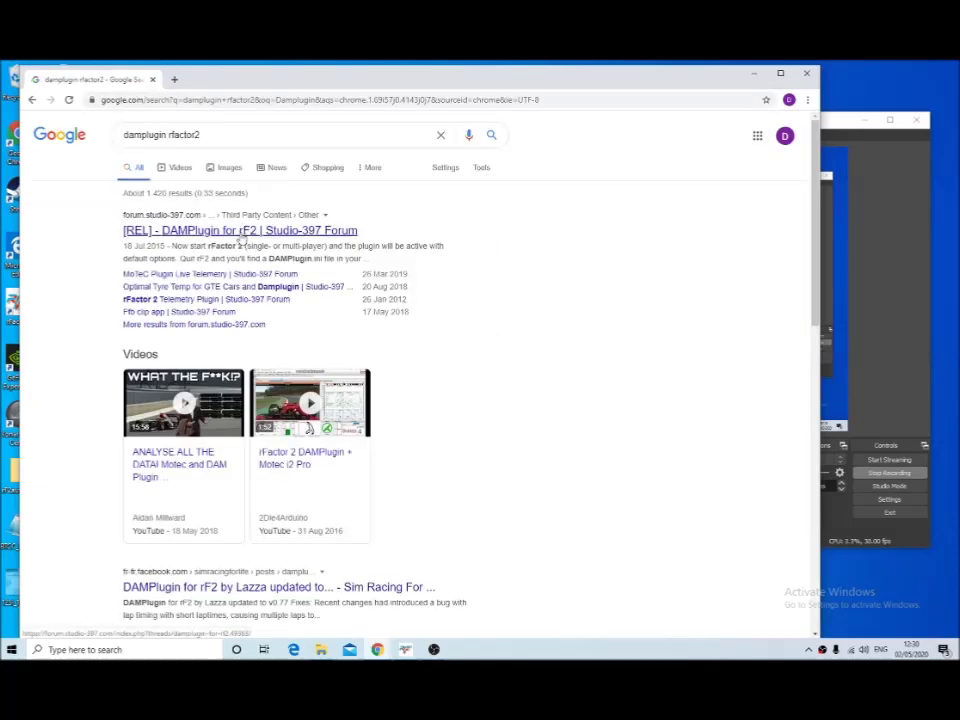
click(241, 231)
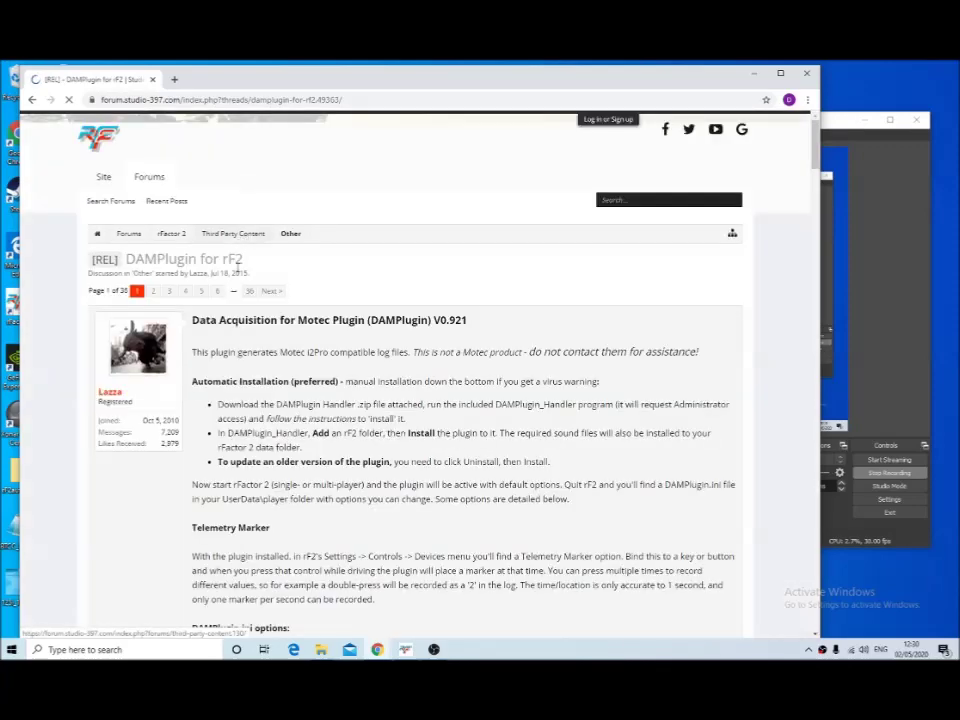
Scroll to the thread's Attached Files and download rF2_DAMPlugin_Handler_v0_921.zip
scroll(349, 397, down, 1)
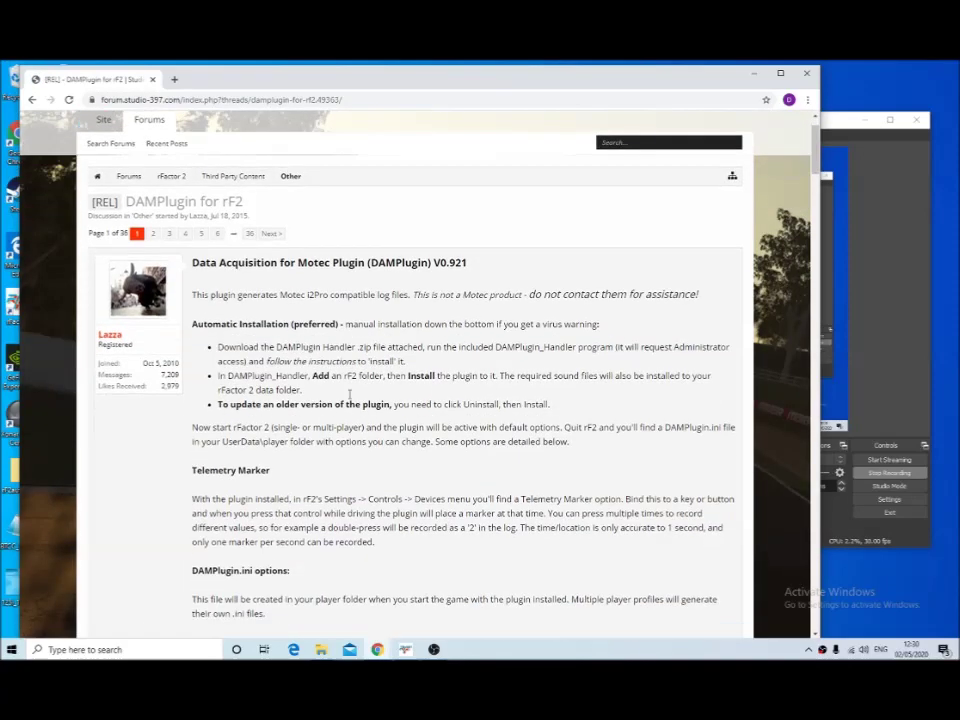
scroll(349, 396, down, 10)
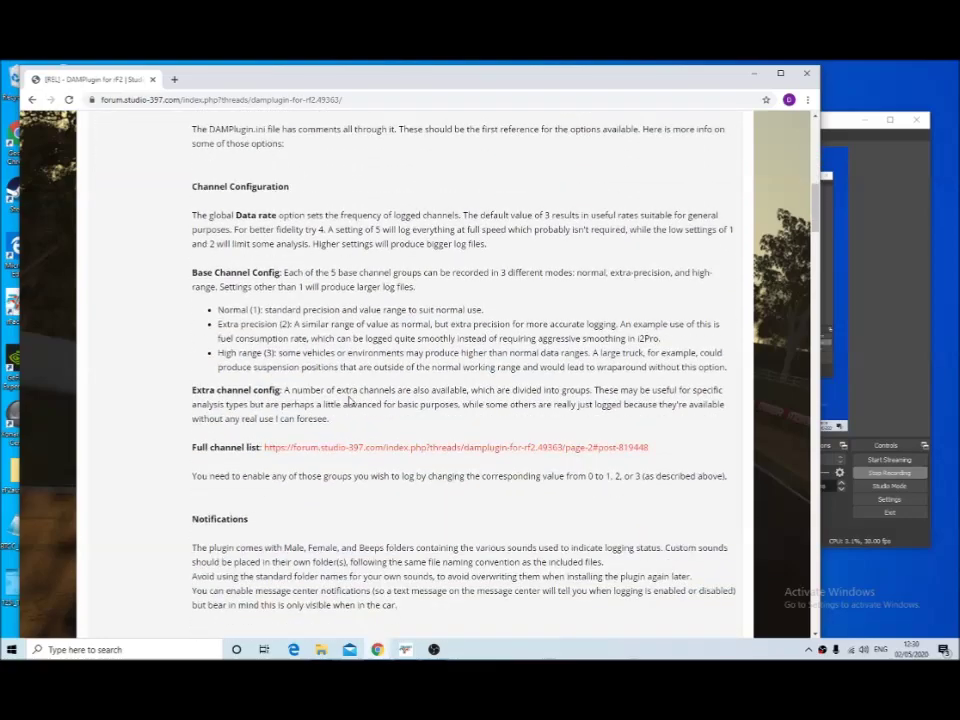
scroll(349, 398, down, 14)
scroll(349, 401, down, 1)
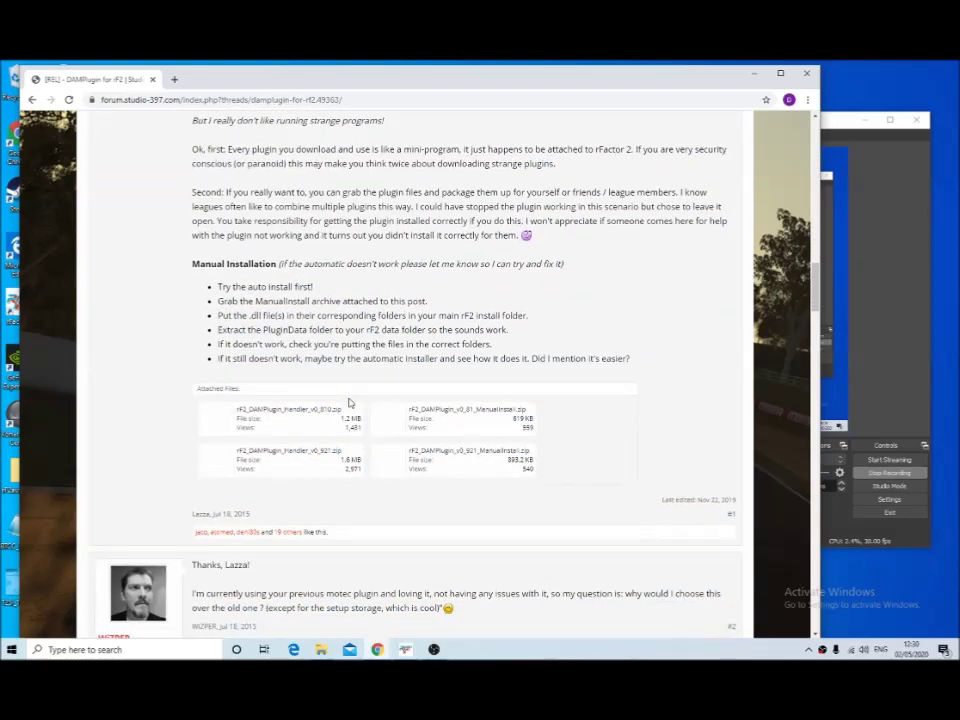
click(290, 456)
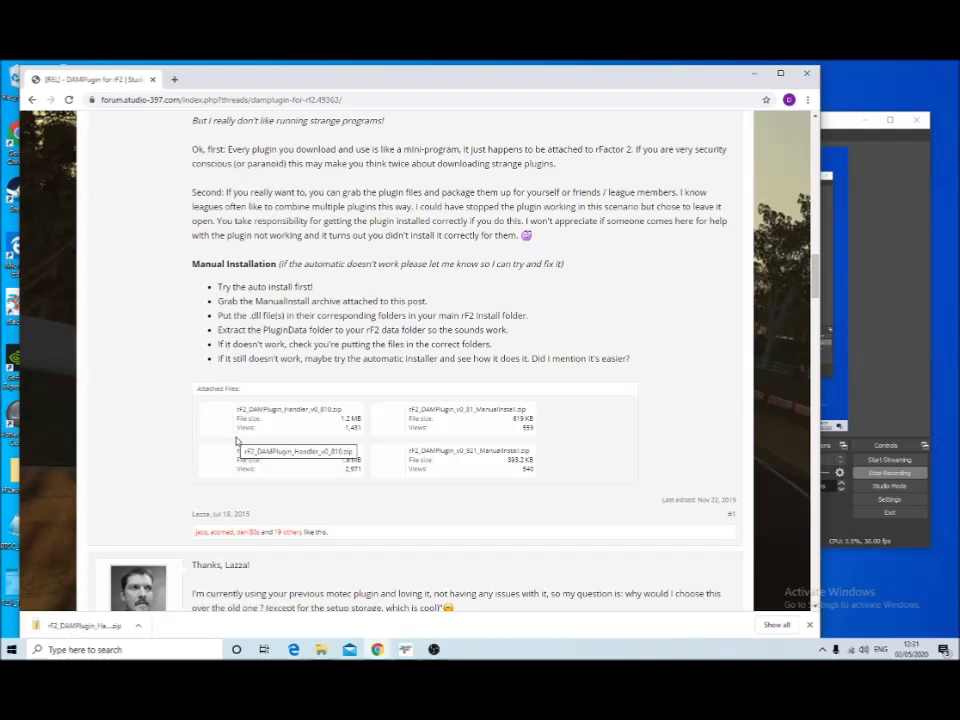
Open the downloaded zip, run rF2_DAMPlugin_Handler and expand SmartScreen's More info
click(98, 632)
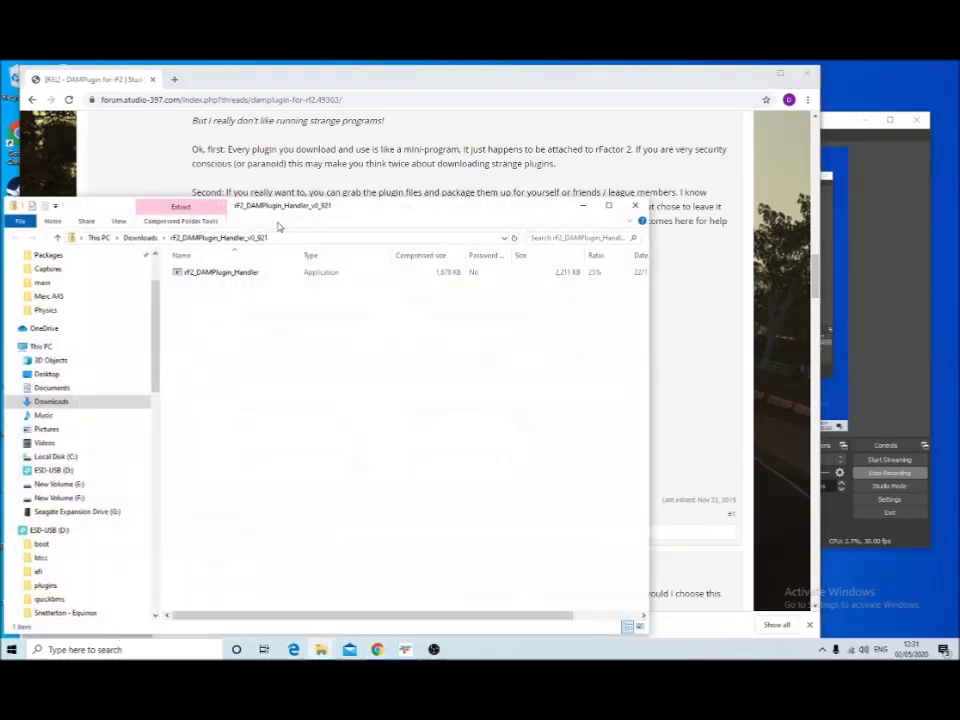
drag(338, 215, 523, 162)
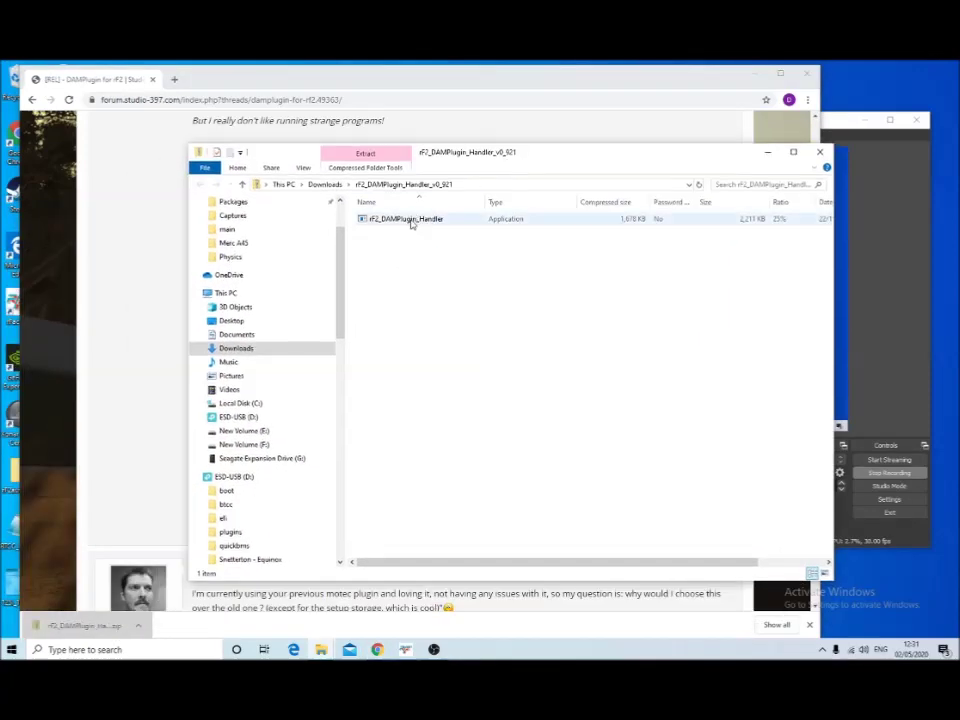
click(410, 220)
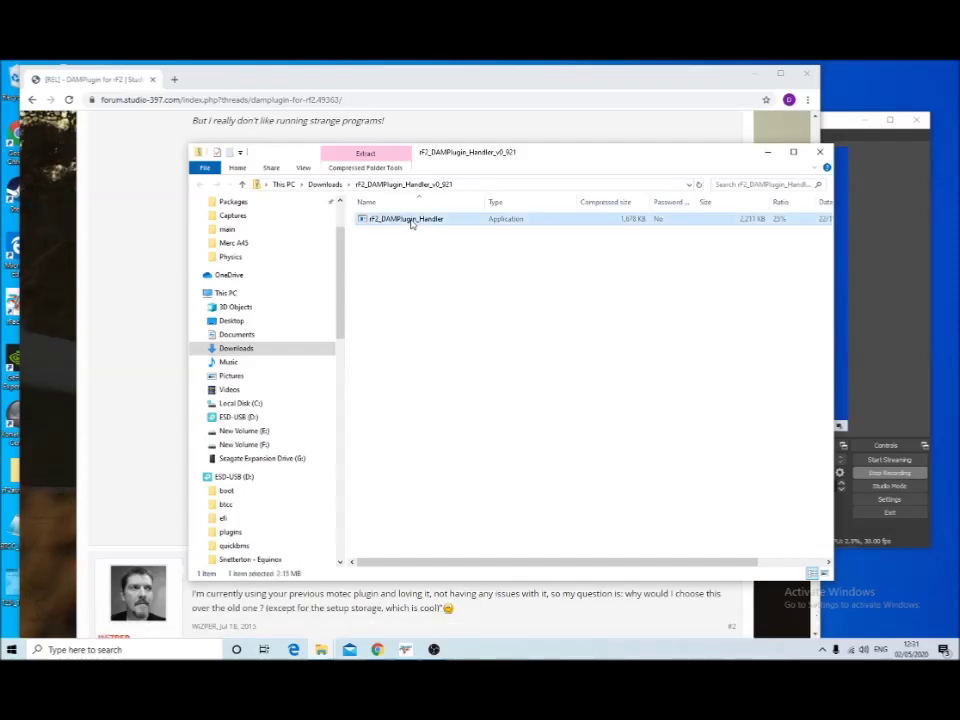
double_click(410, 222)
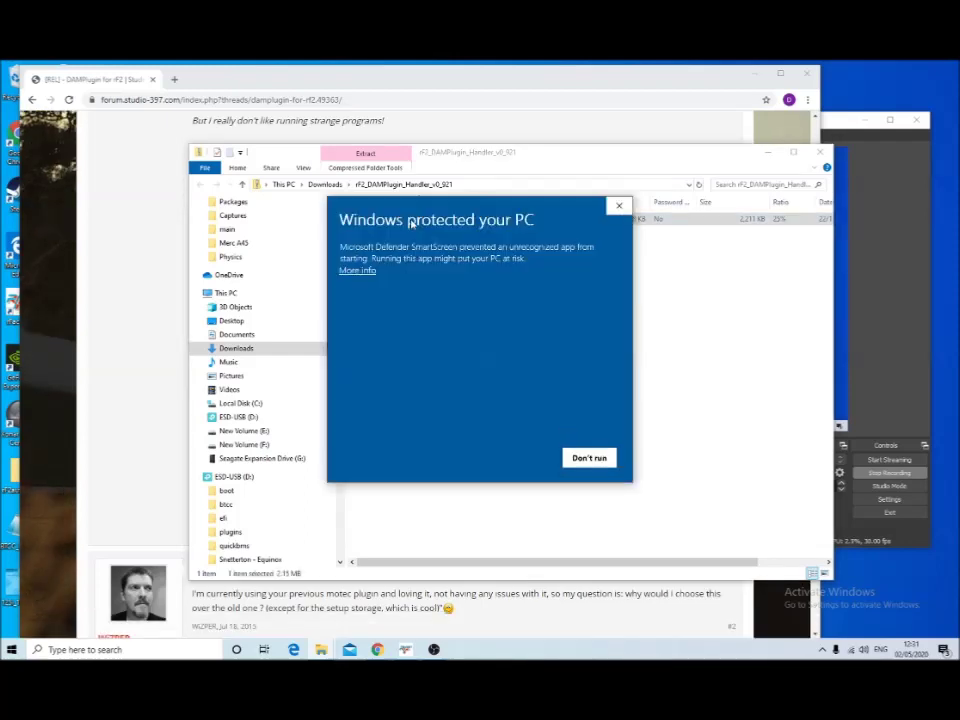
click(350, 272)
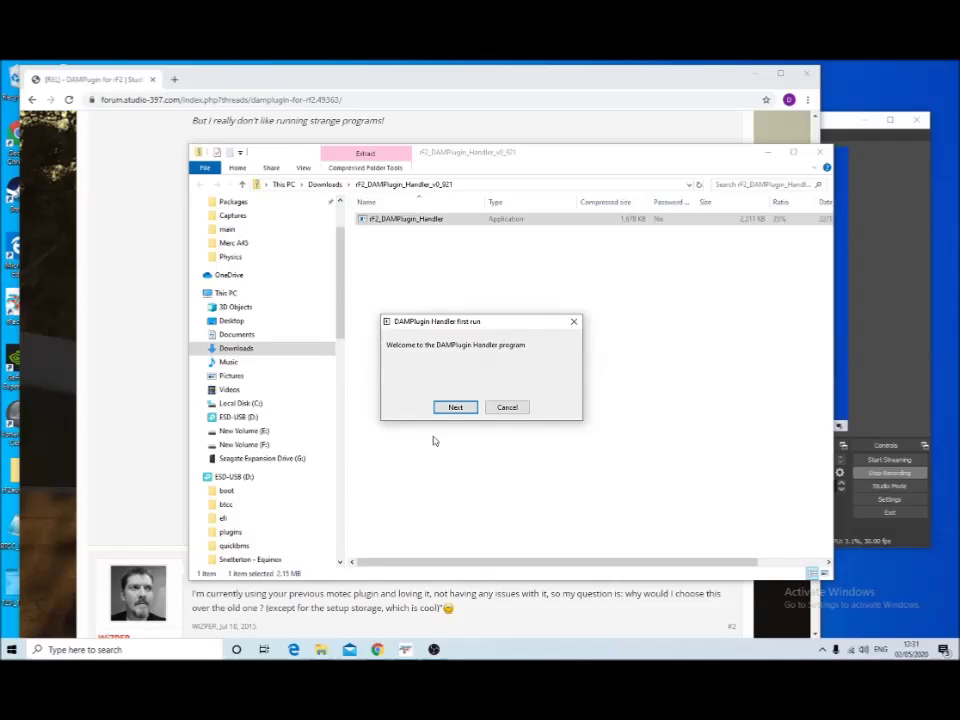
Answer the first-run dialogs with Next, Yes, Yes, No and Finish
click(451, 406)
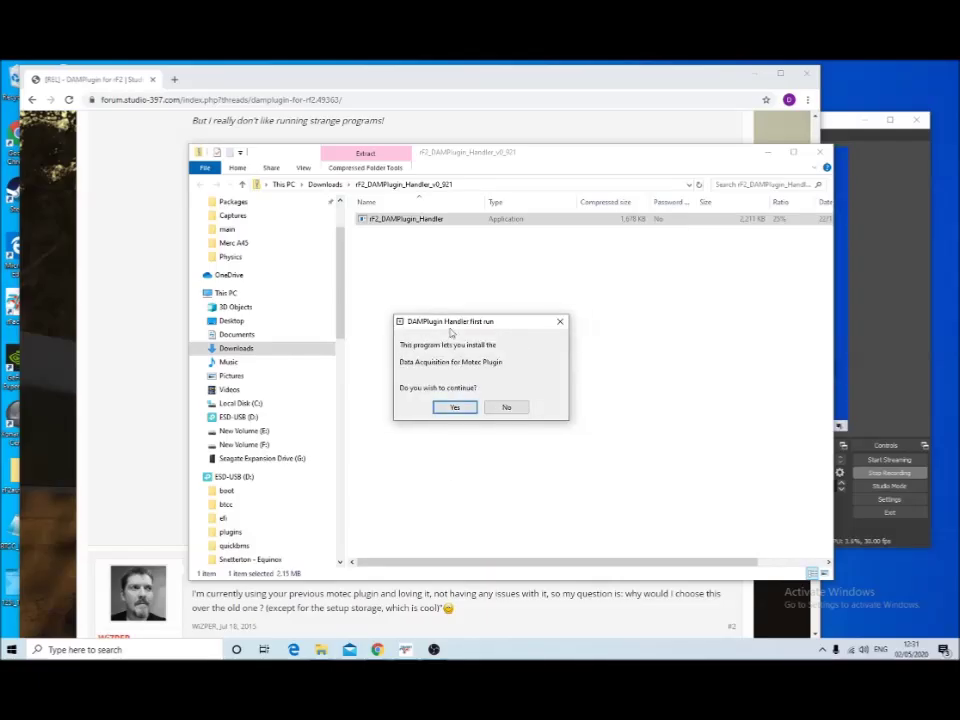
click(454, 407)
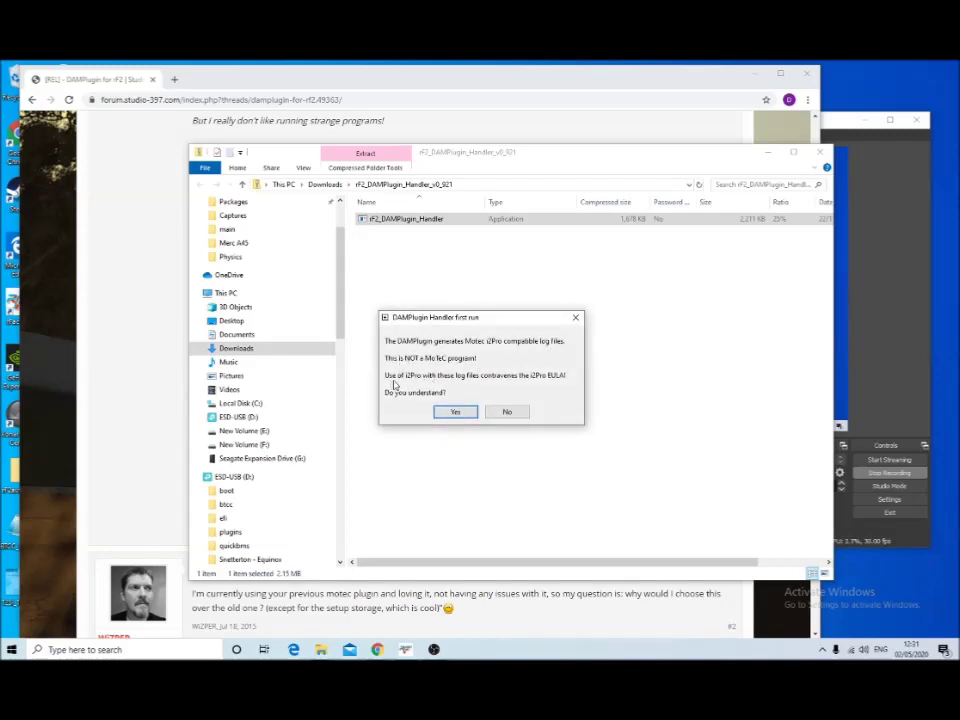
click(455, 412)
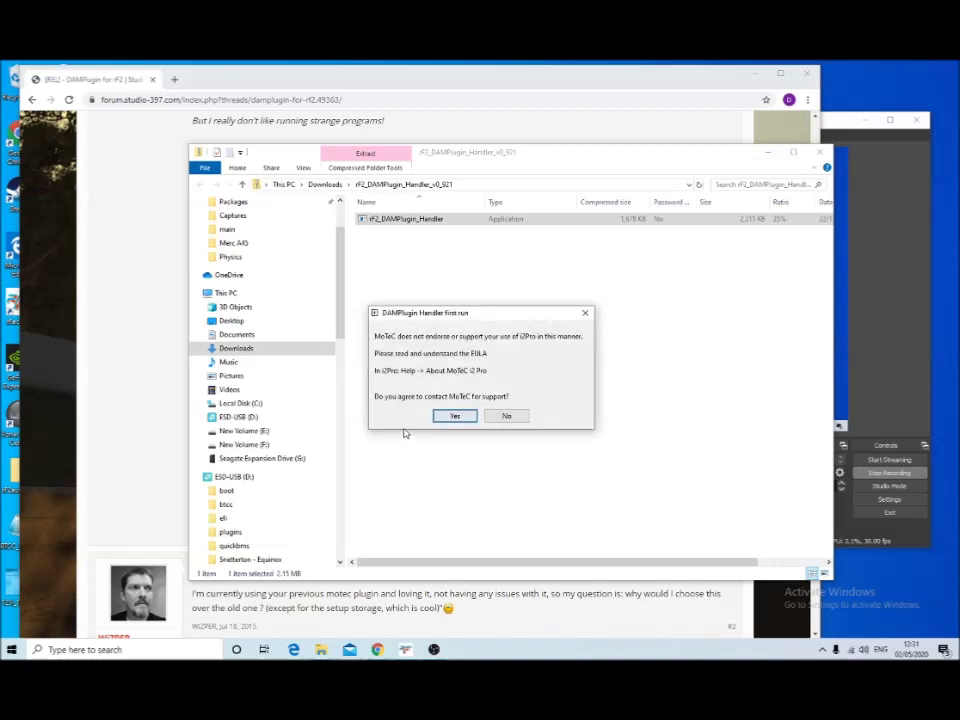
click(516, 420)
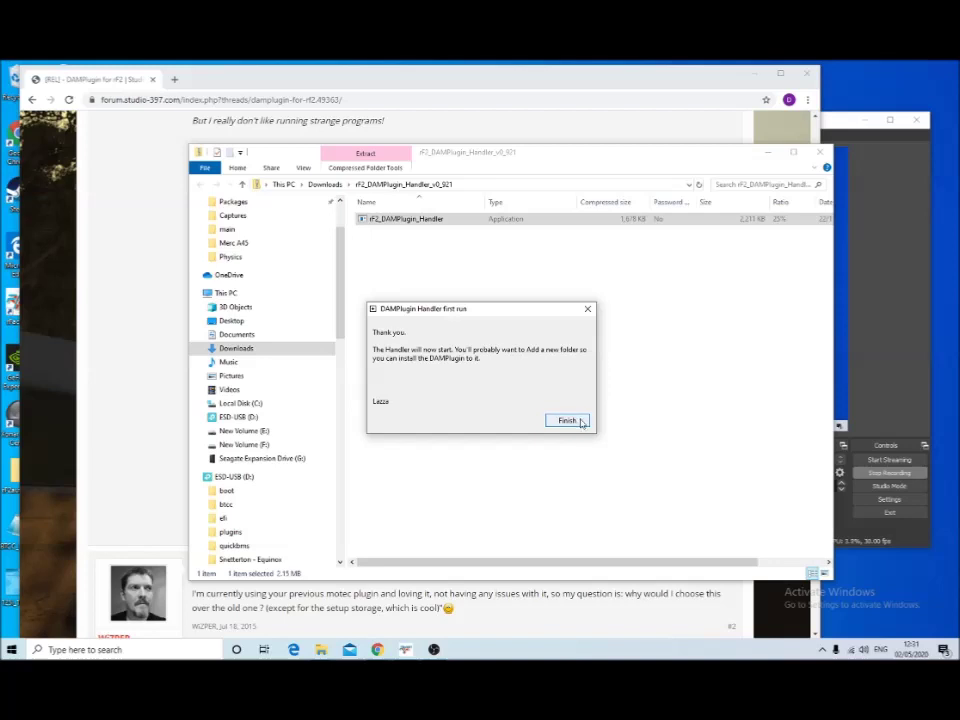
click(567, 421)
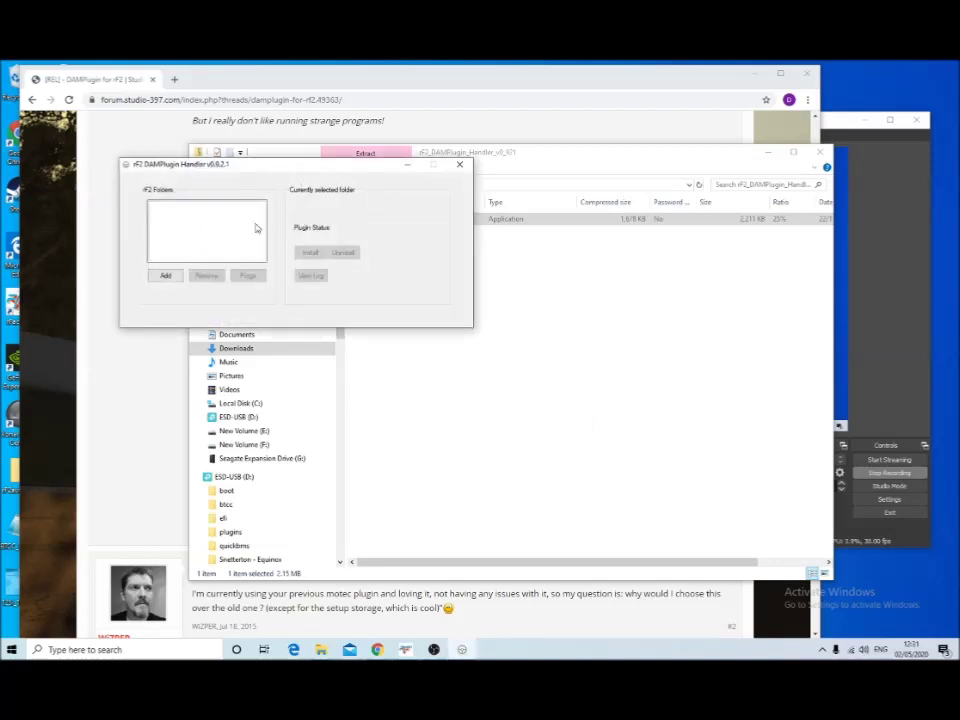
Add the detected F:\SteamLibrary rFactor 2 folder, install plugin v0.9.2.1 there, and close the handler
click(166, 277)
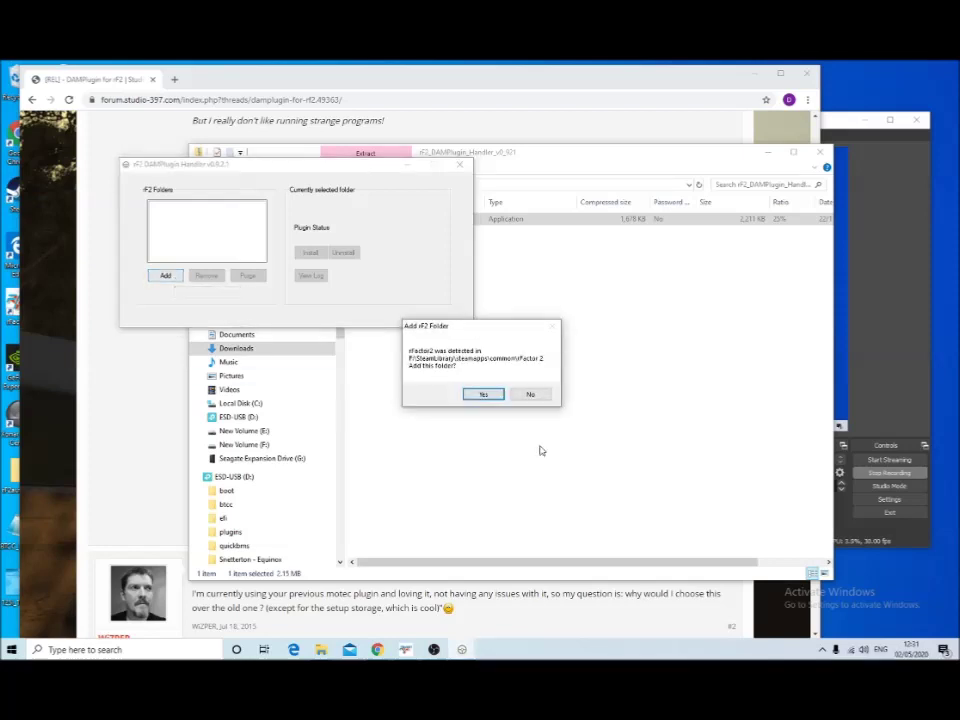
click(484, 395)
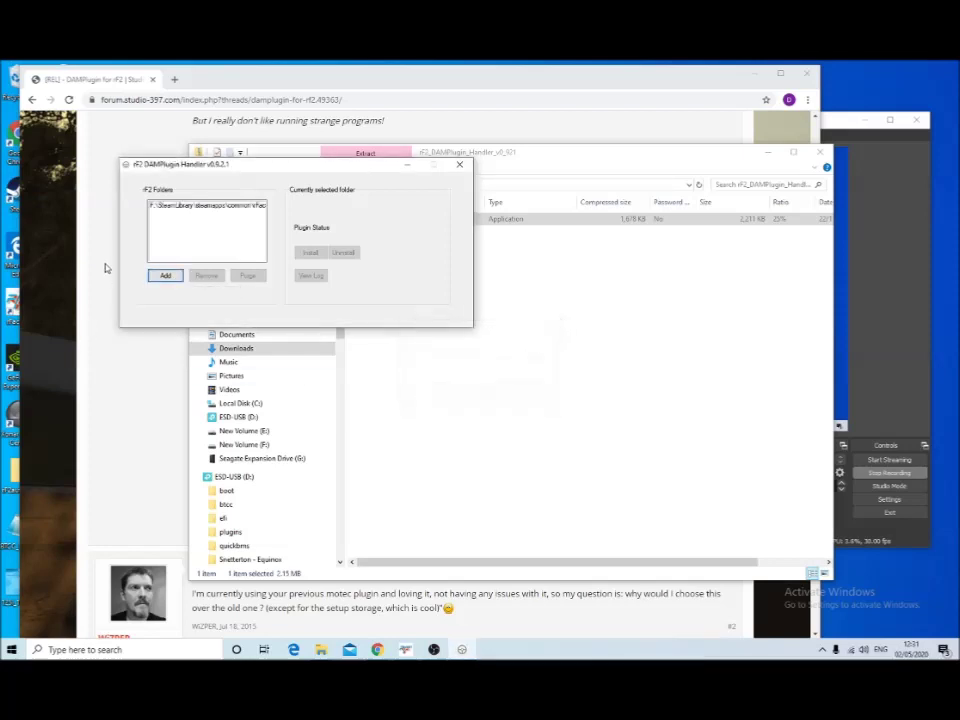
click(198, 207)
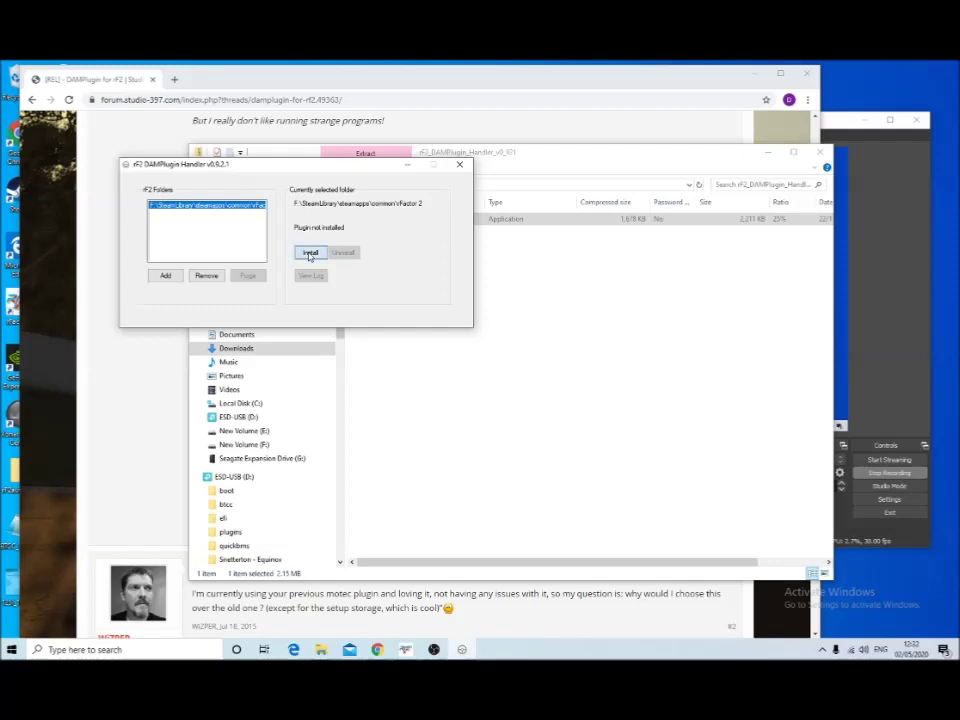
click(309, 253)
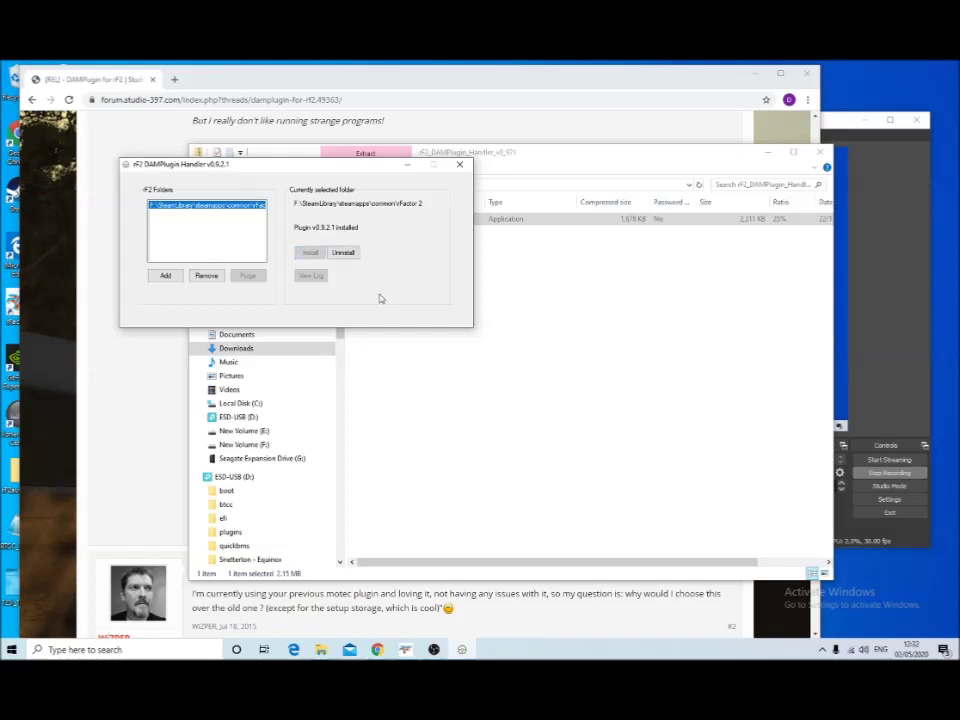
click(459, 167)
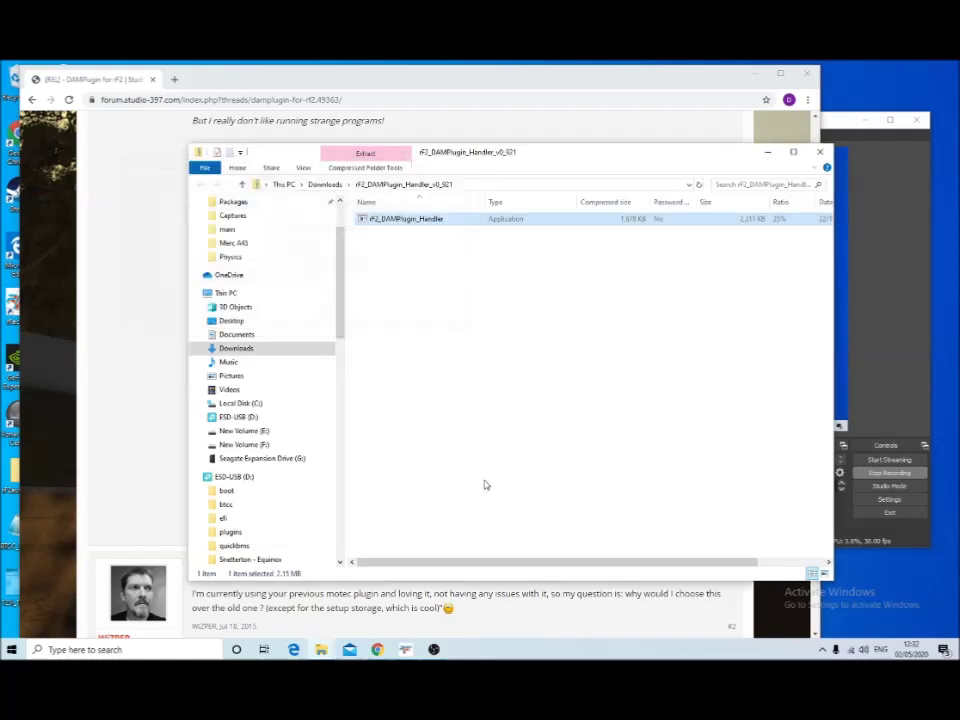
Close the zip-contents and New Volume (F:) File Explorer windows
click(821, 153)
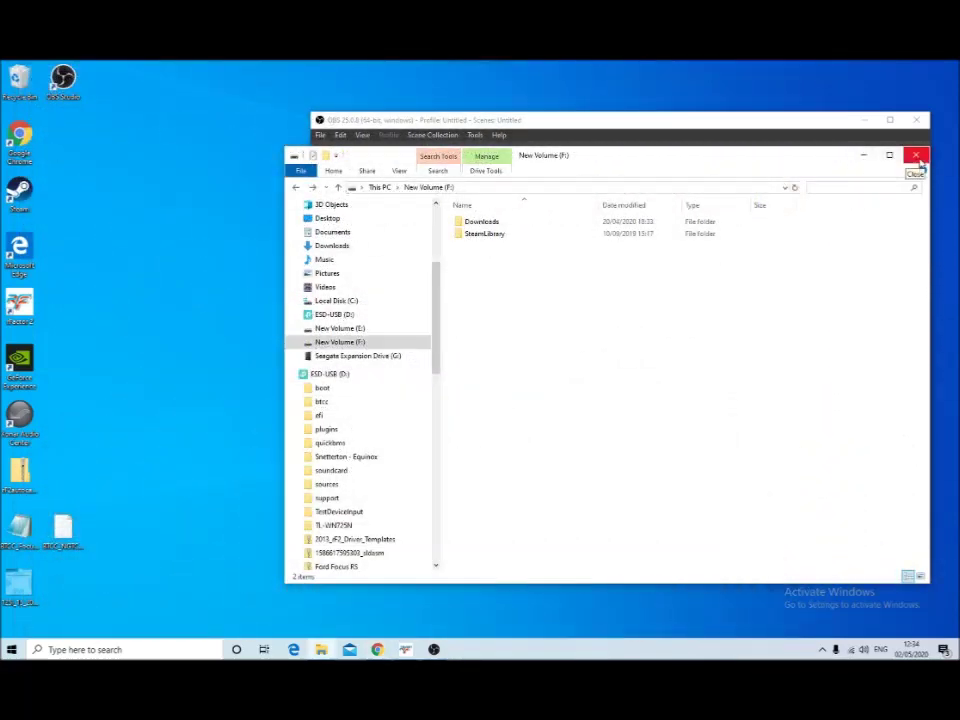
click(918, 158)
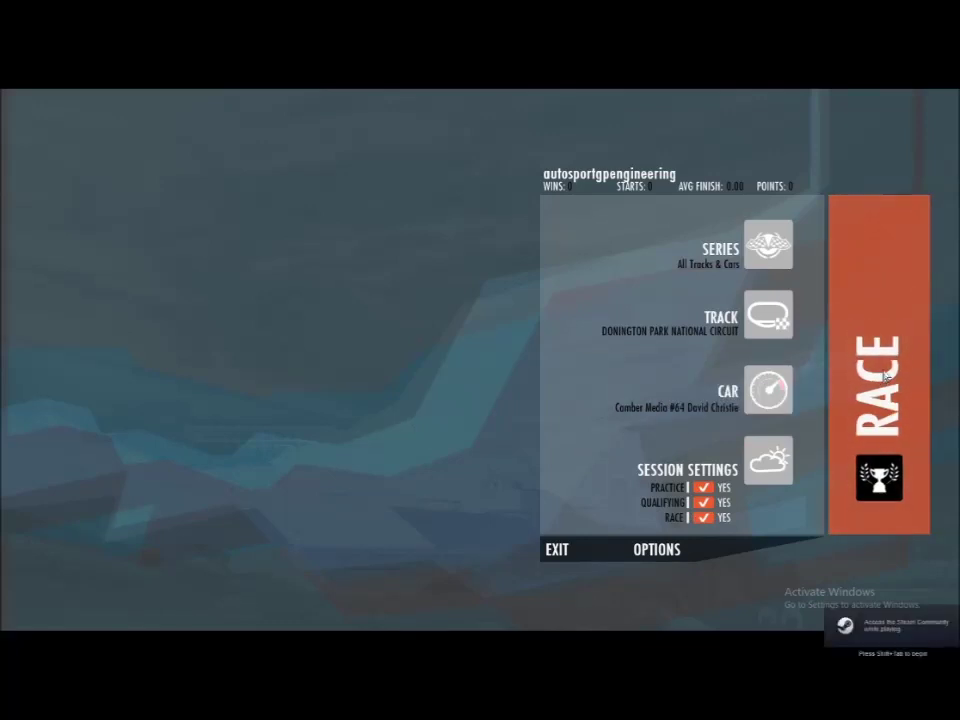
Start the Donington Park session and drive the car out of the pit box down the pit lane
click(884, 374)
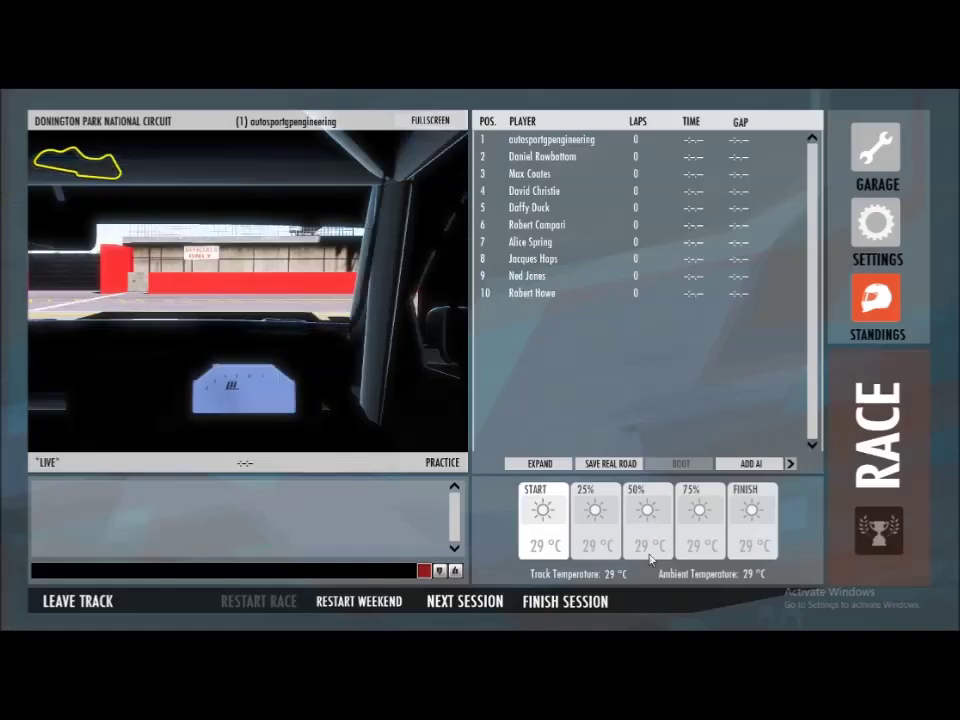
click(928, 548)
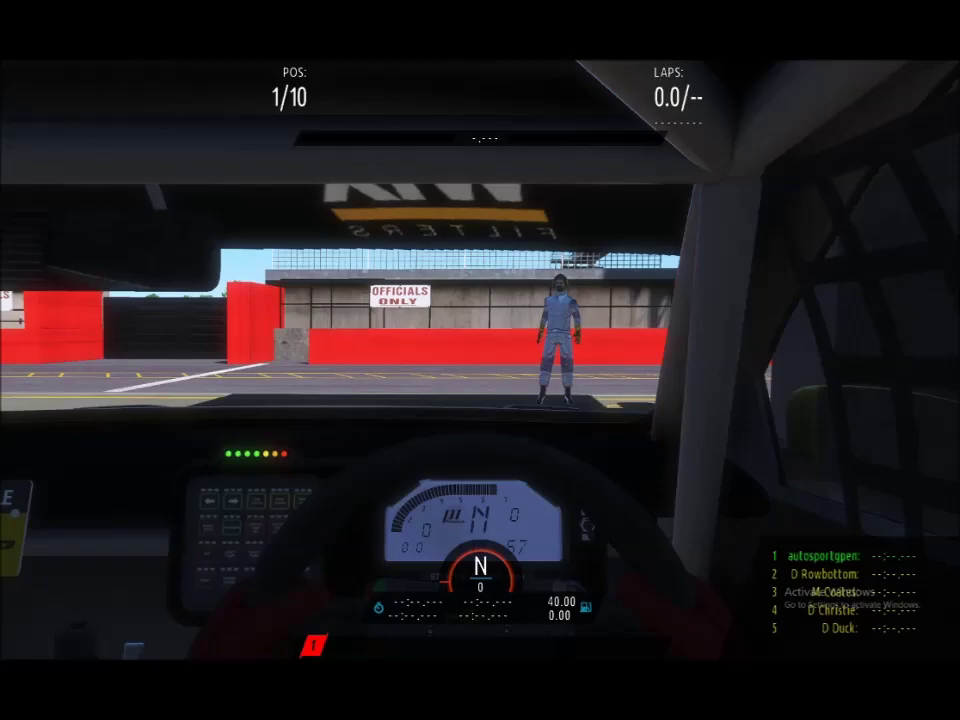
key(Up)
key(Left)
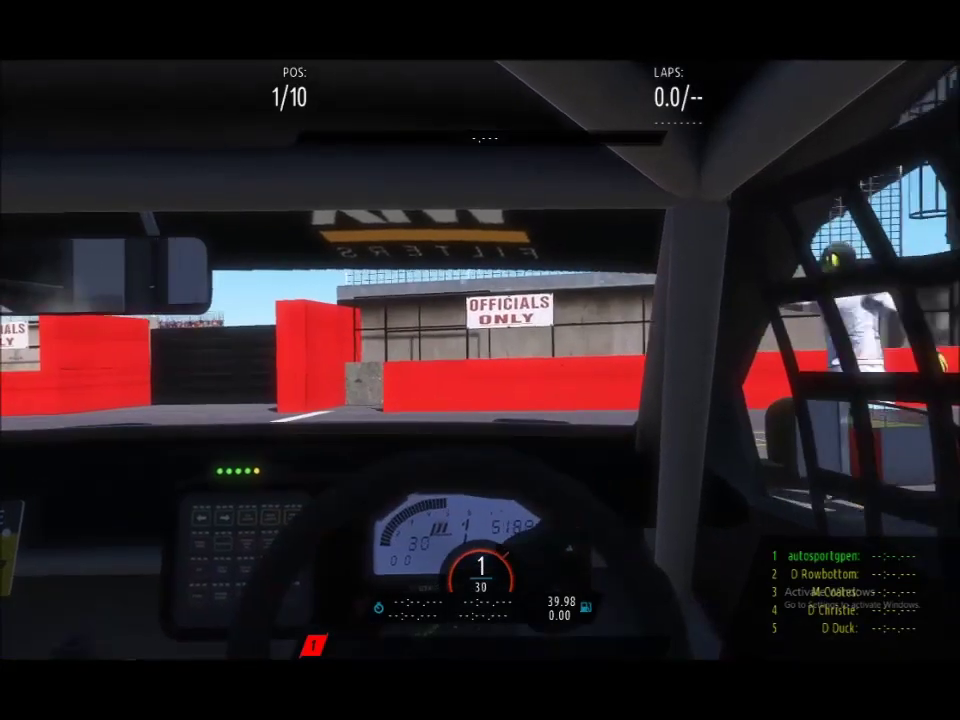
key(Right)
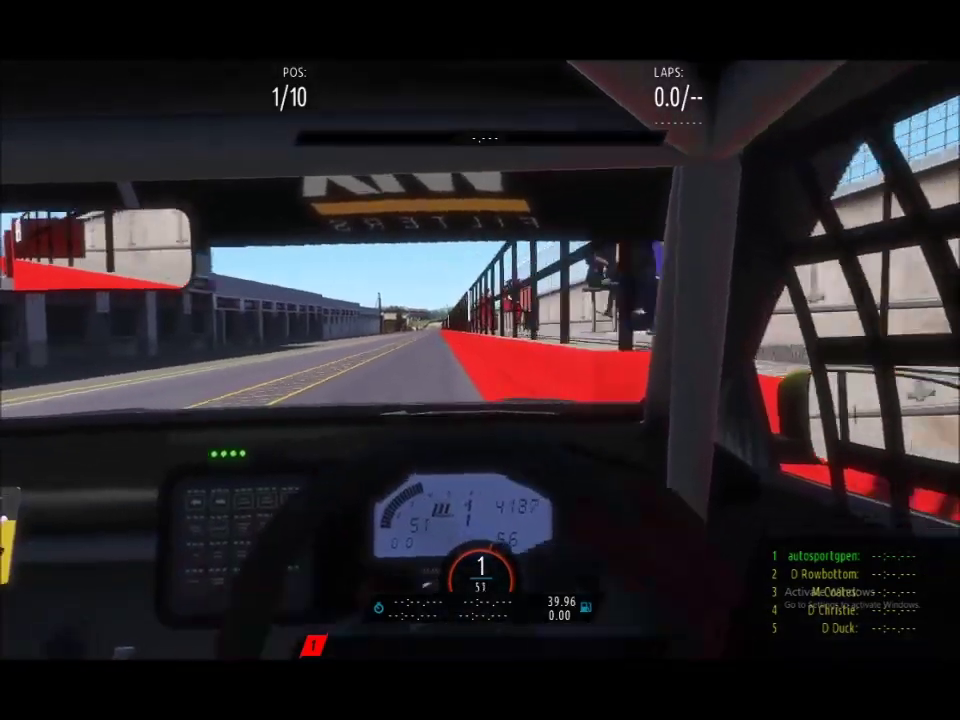
key(Up)
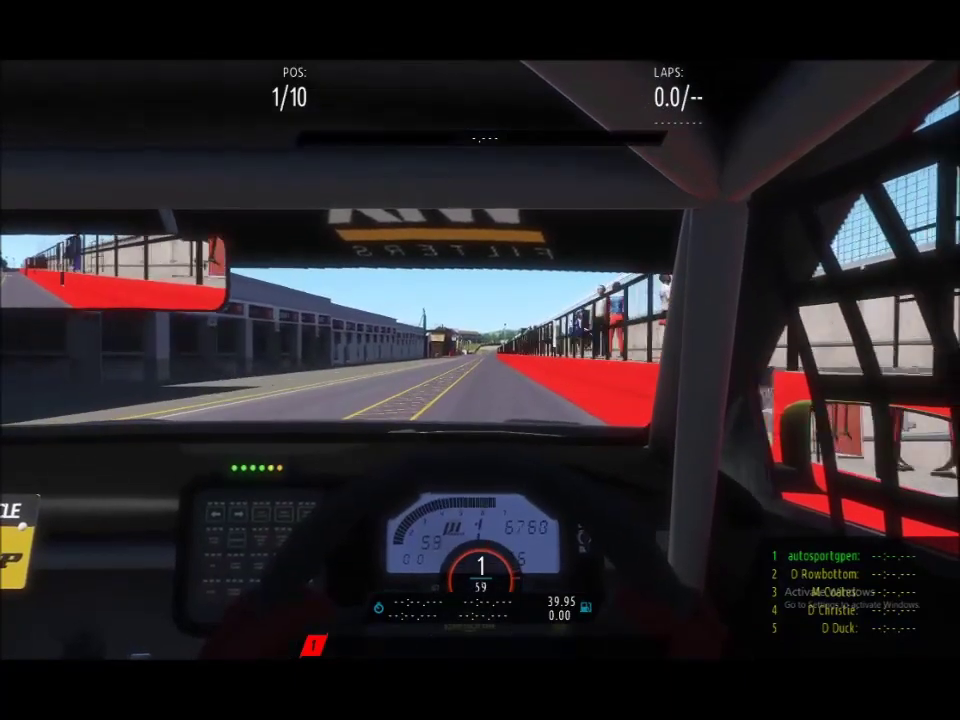
key(Up)
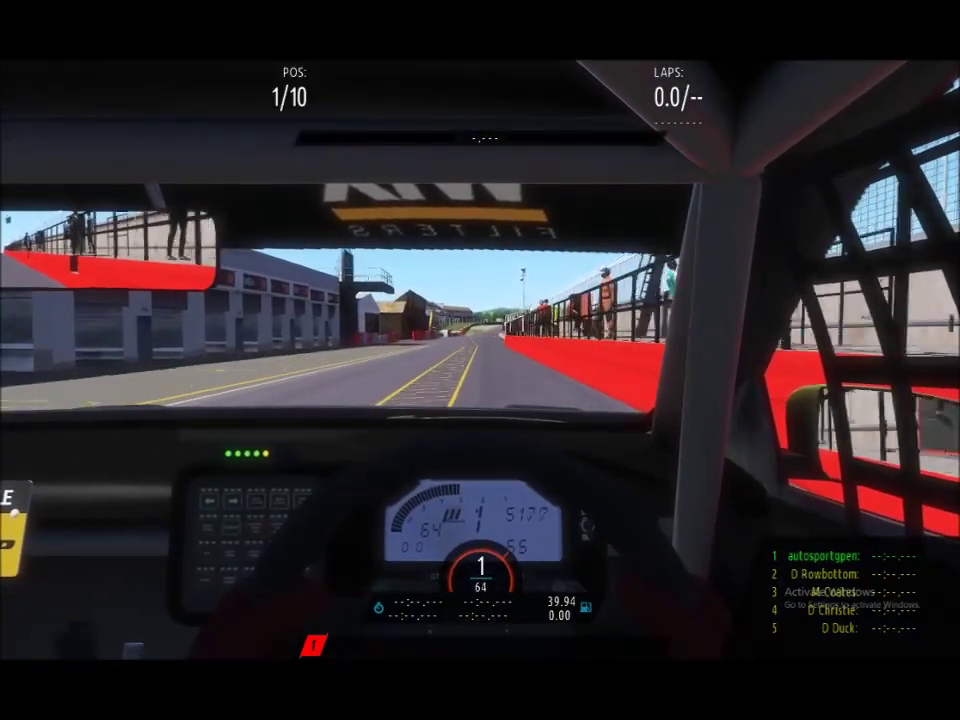
Leave the track and choose Exit from the main menu
key(Escape)
click(103, 600)
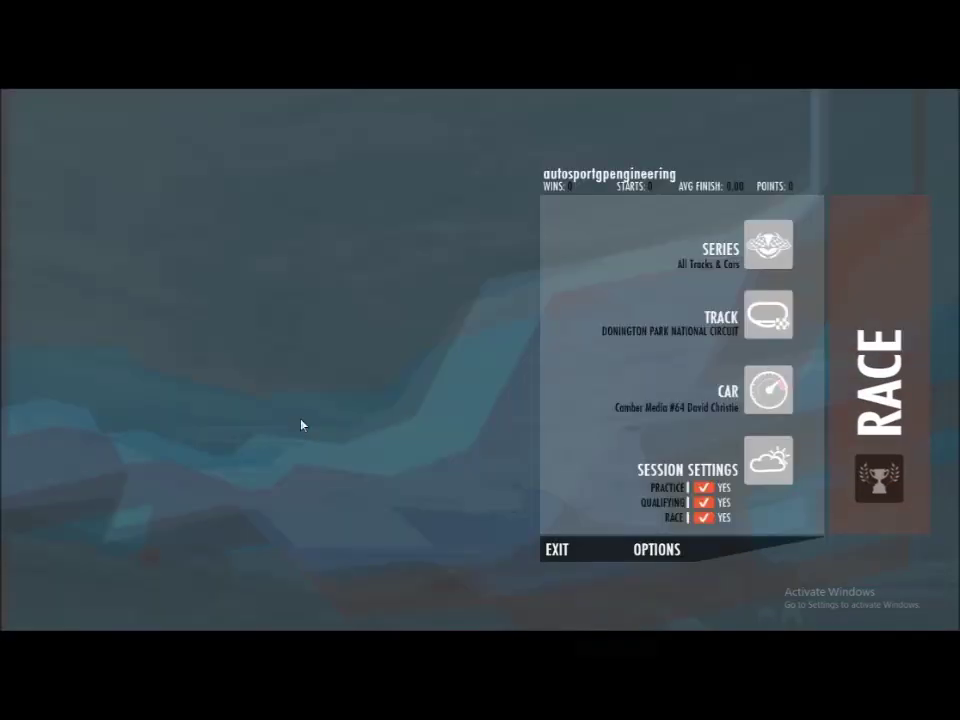
click(551, 556)
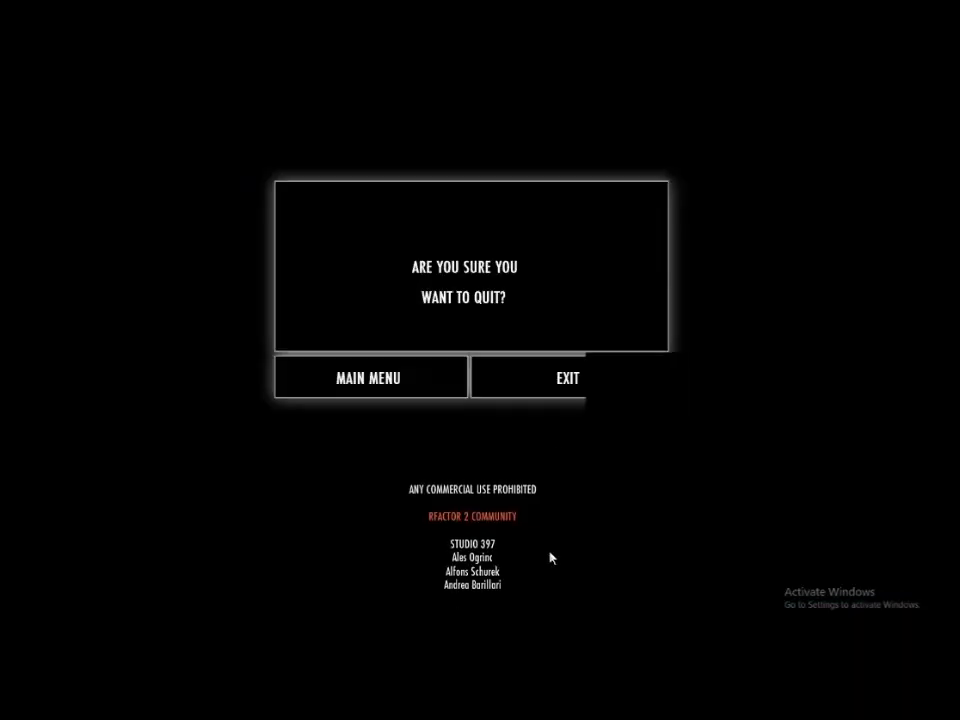
Confirm quitting rFactor 2 and open its LOG folder in File Explorer to view the logs
click(567, 383)
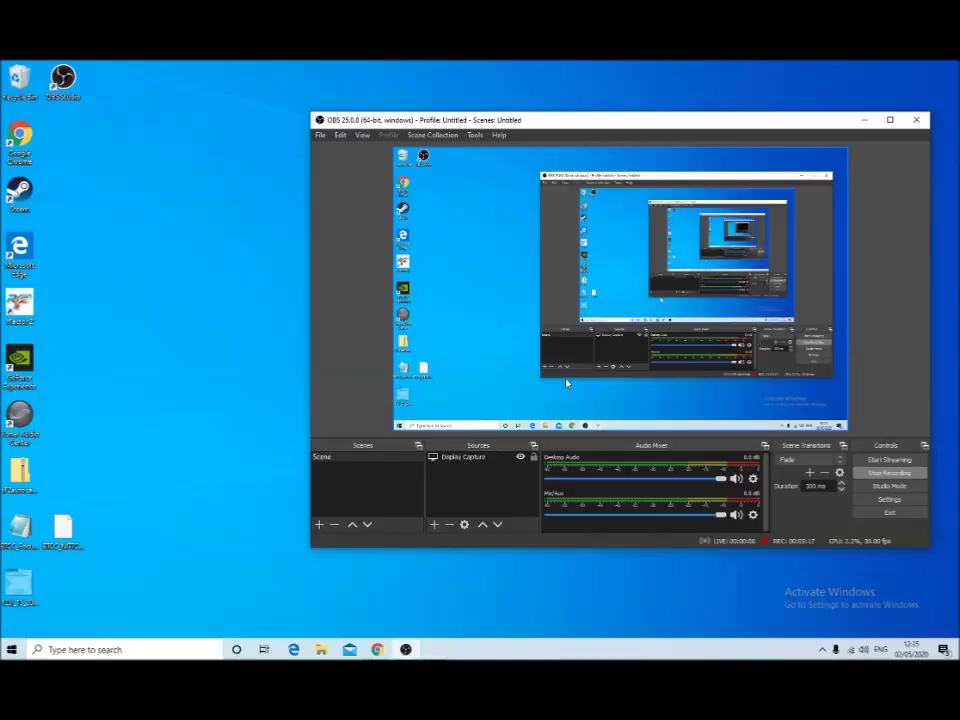
click(640, 92)
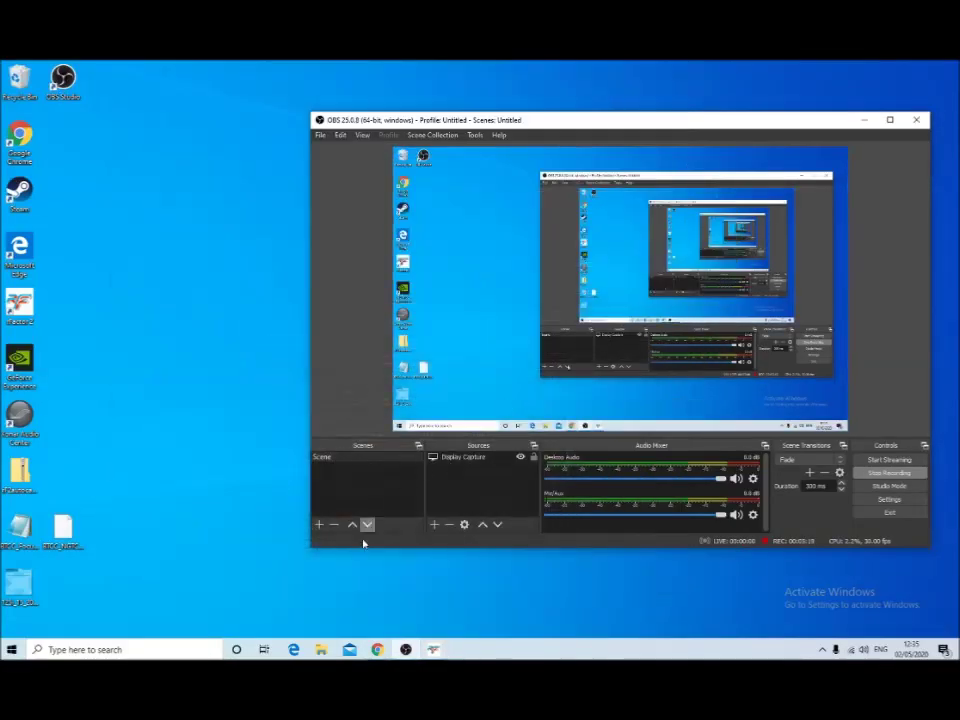
click(321, 650)
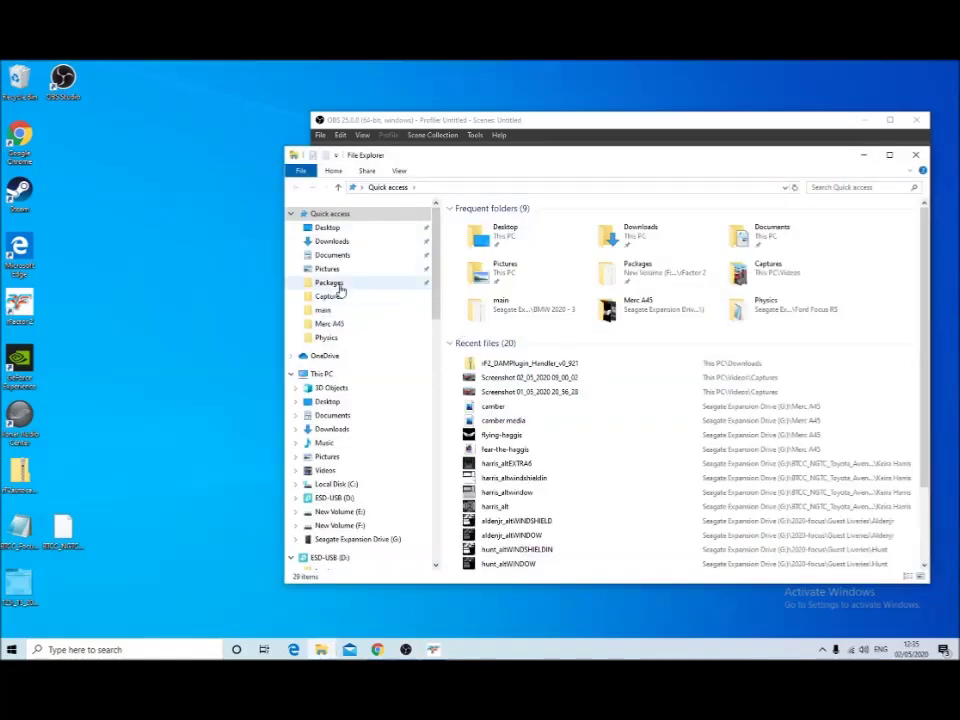
click(334, 284)
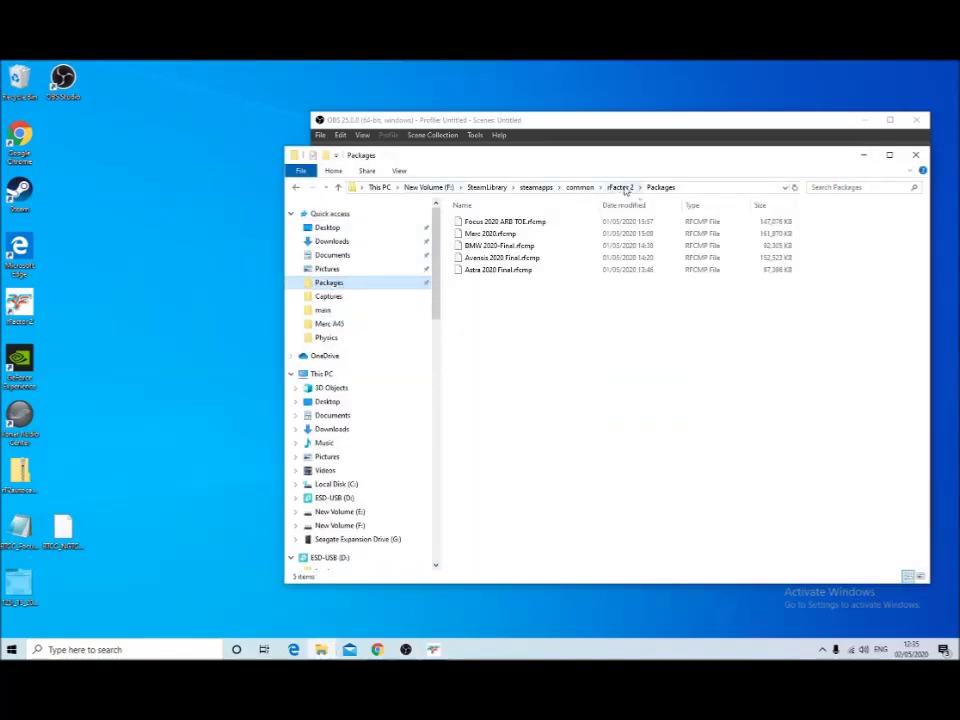
click(620, 187)
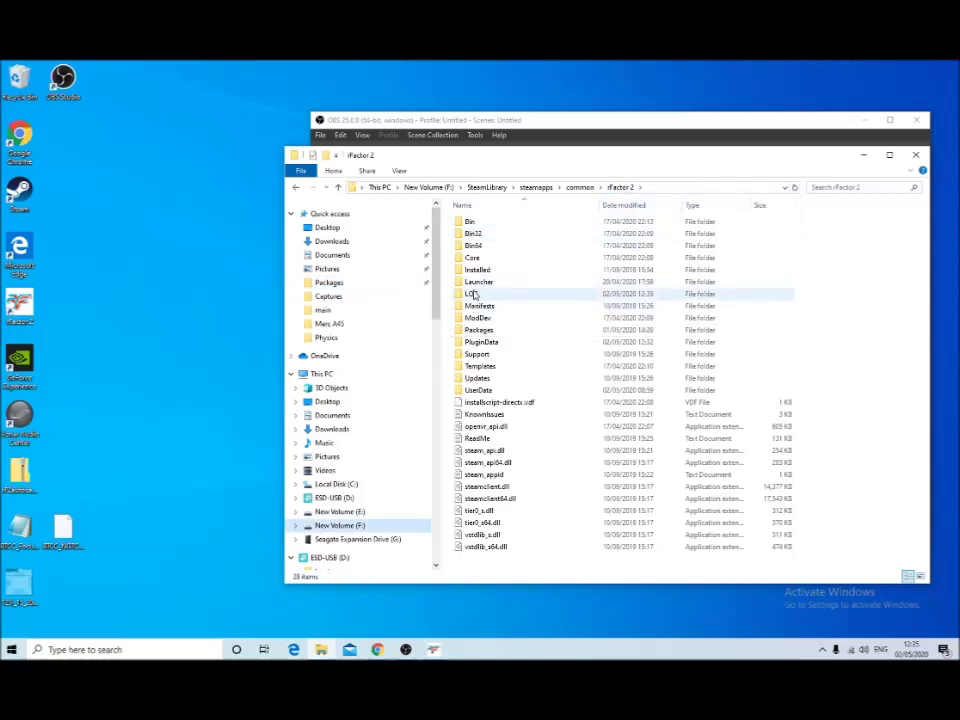
double_click(473, 295)
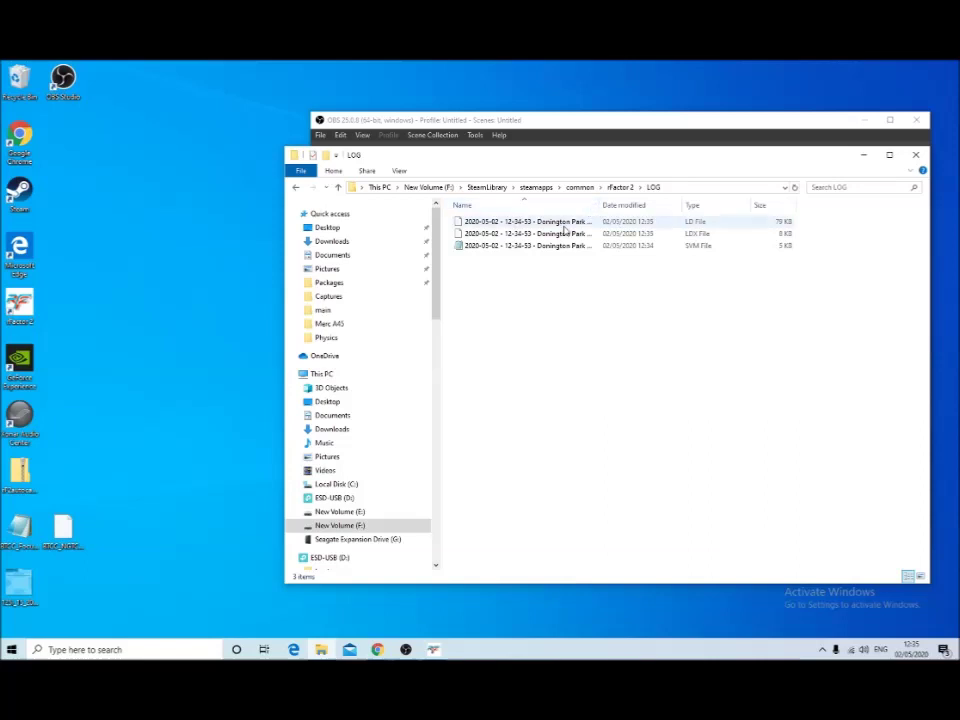
drag(666, 158, 516, 144)
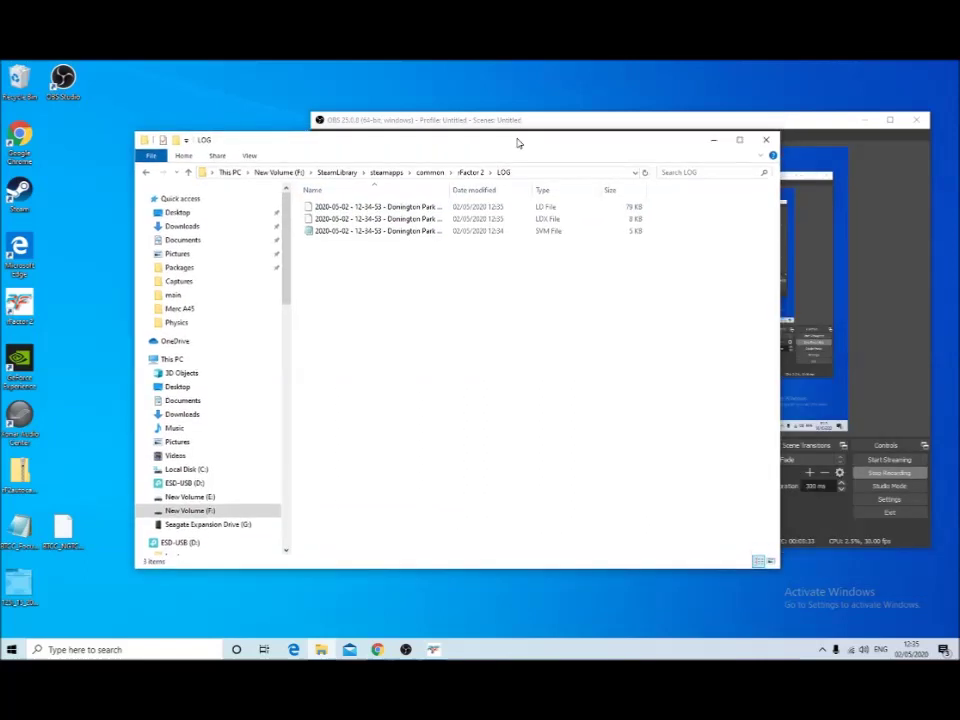
Browse the PluginData > DAMPlugin folder, then return to the rFactor 2 folder
click(474, 177)
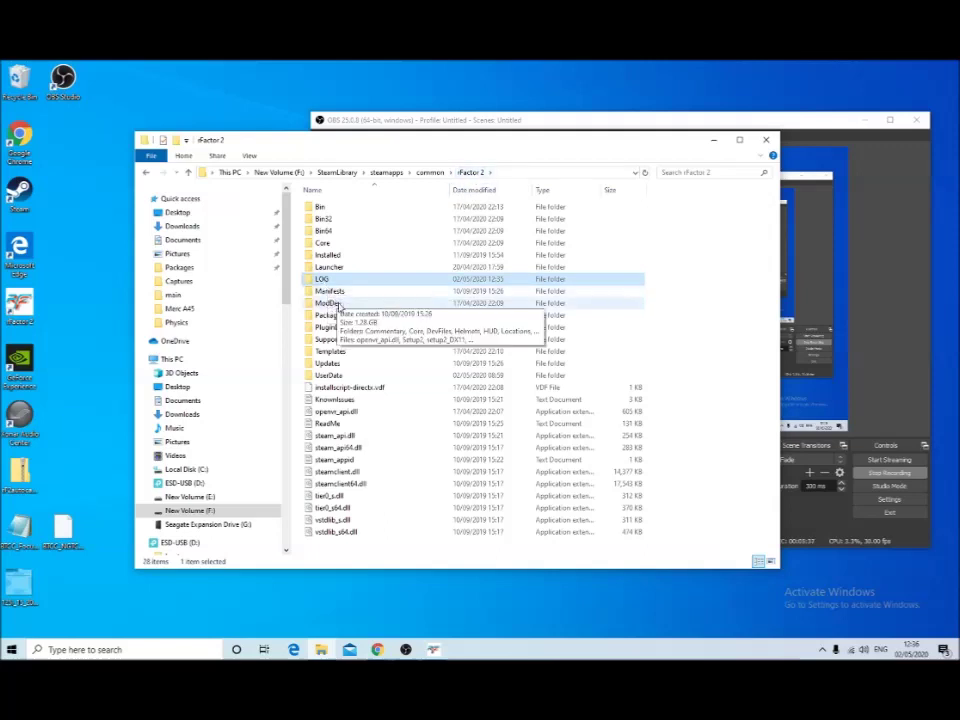
double_click(342, 328)
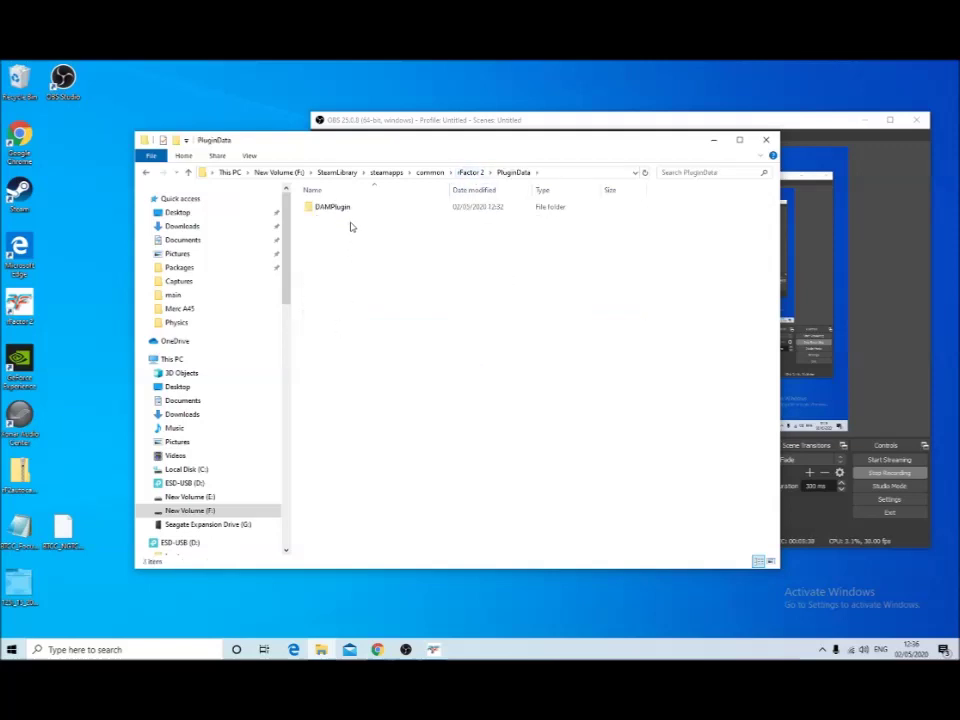
double_click(349, 208)
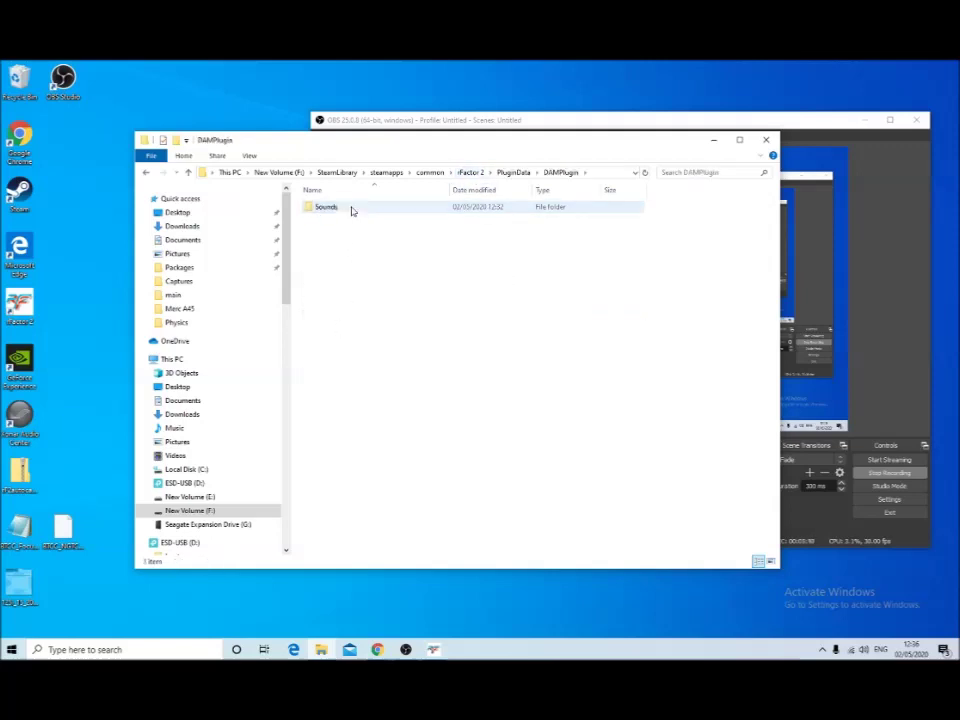
click(471, 173)
Search the rFactor 2 folder for damplugin.ini and open it in Notepad
click(700, 171)
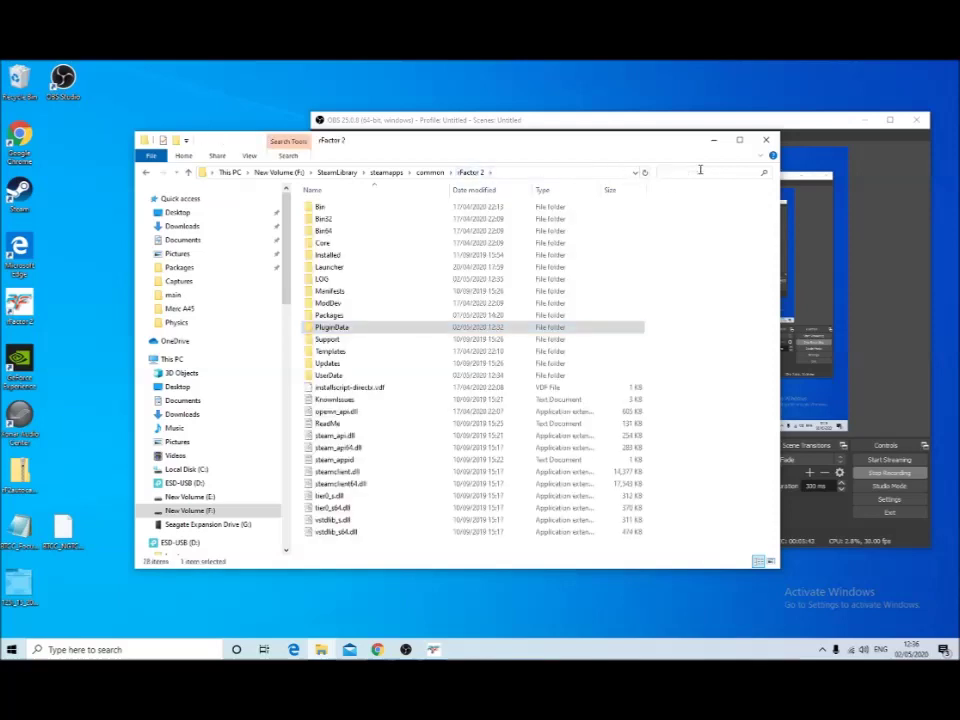
text(damppl)
key(BackSpace)
key(BackSpace)
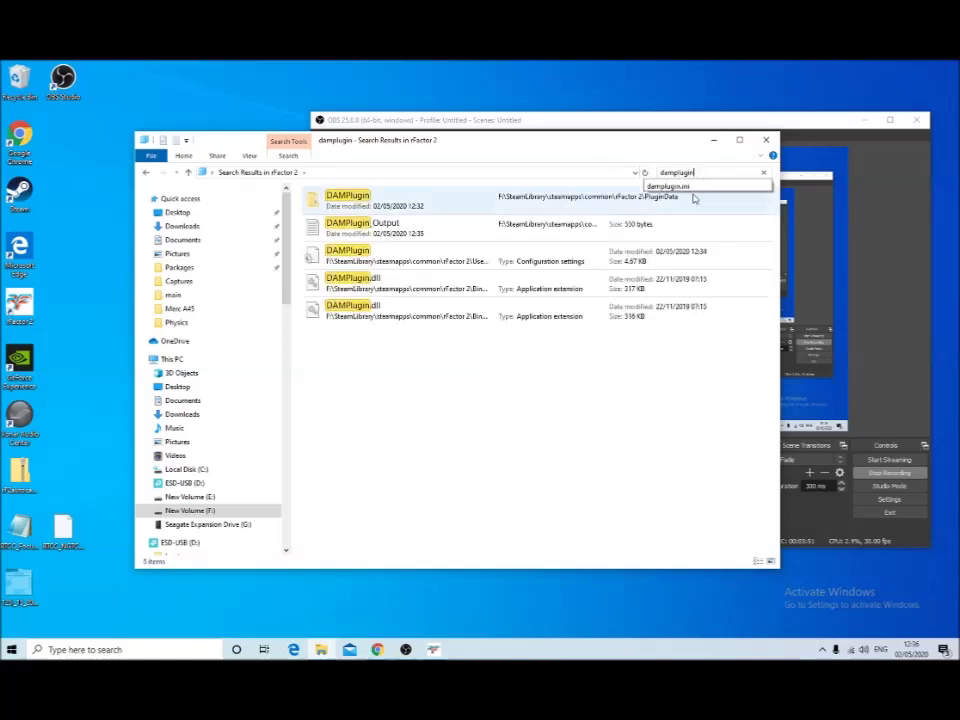
click(688, 188)
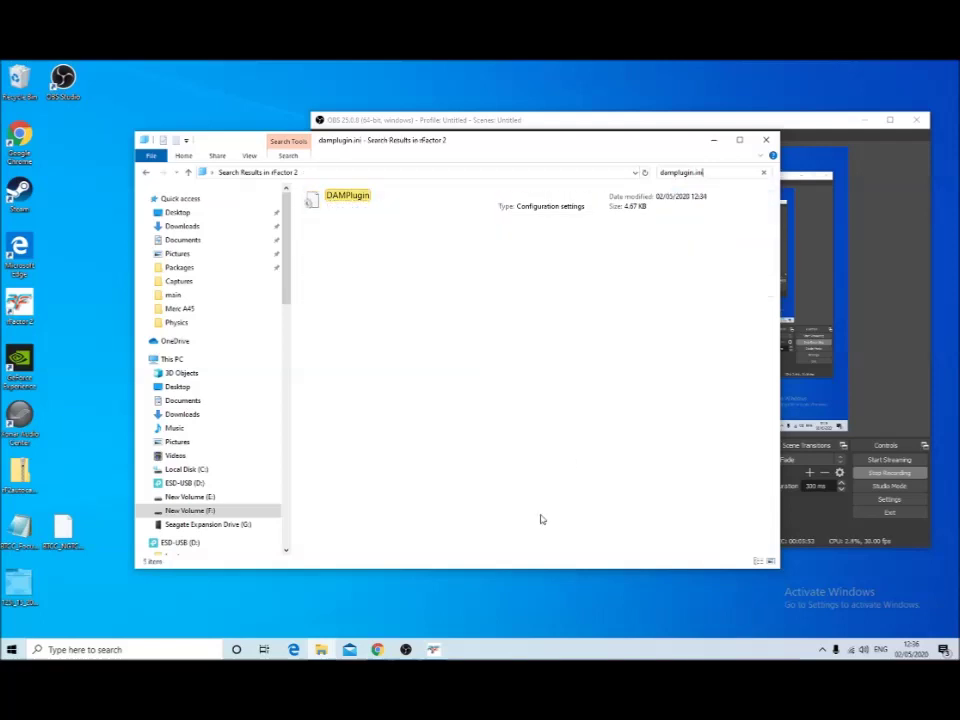
double_click(365, 207)
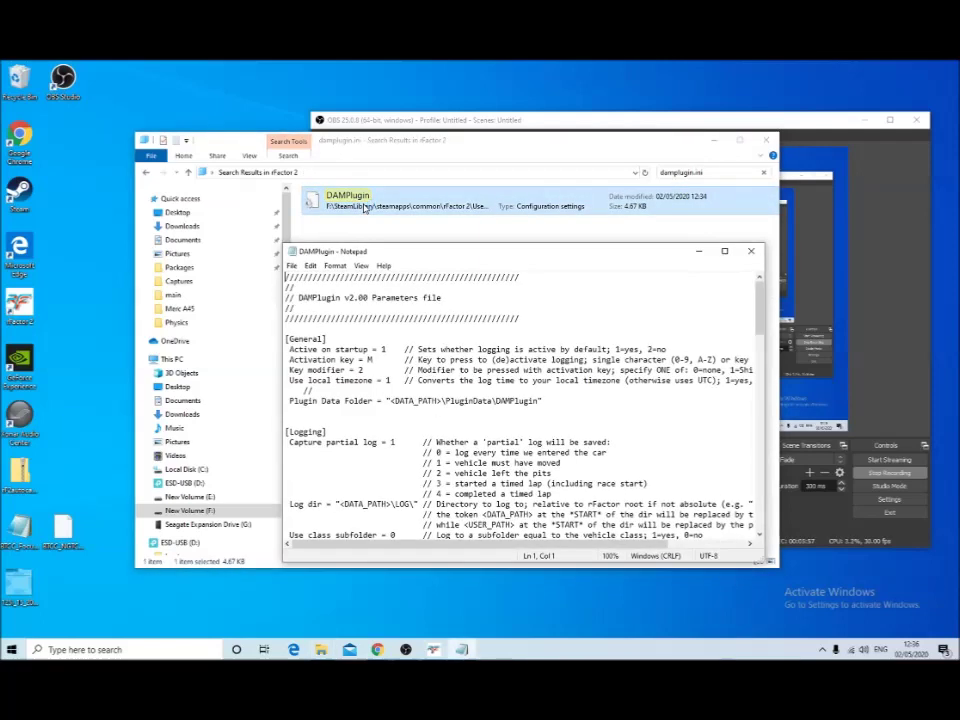
drag(454, 248, 456, 167)
drag(285, 485, 178, 485)
scroll(386, 410, down, 3)
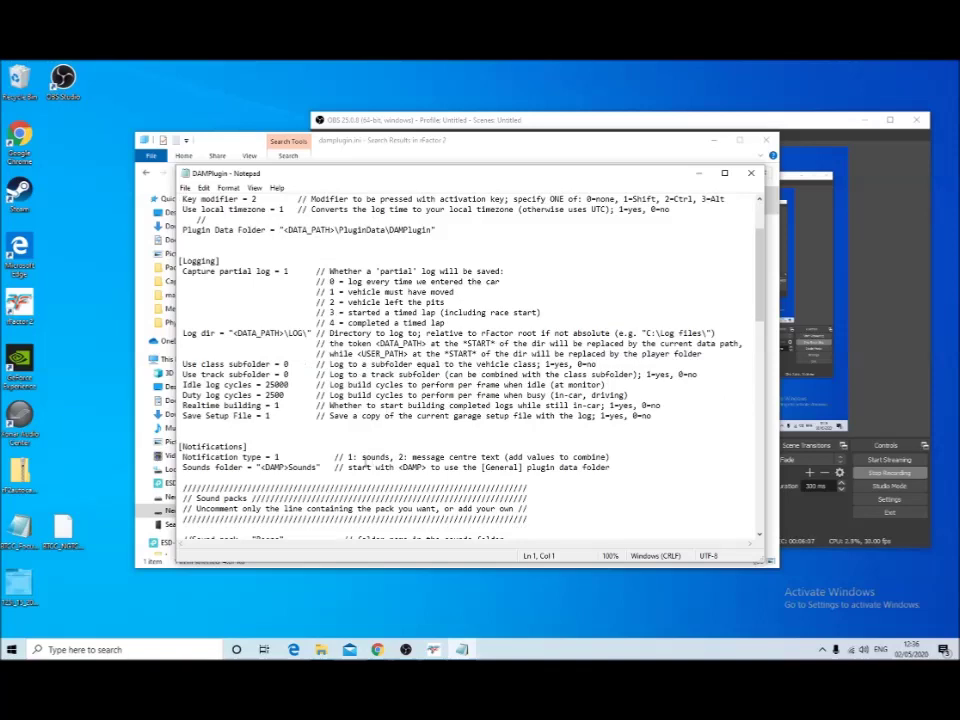
scroll(365, 460, down, 2)
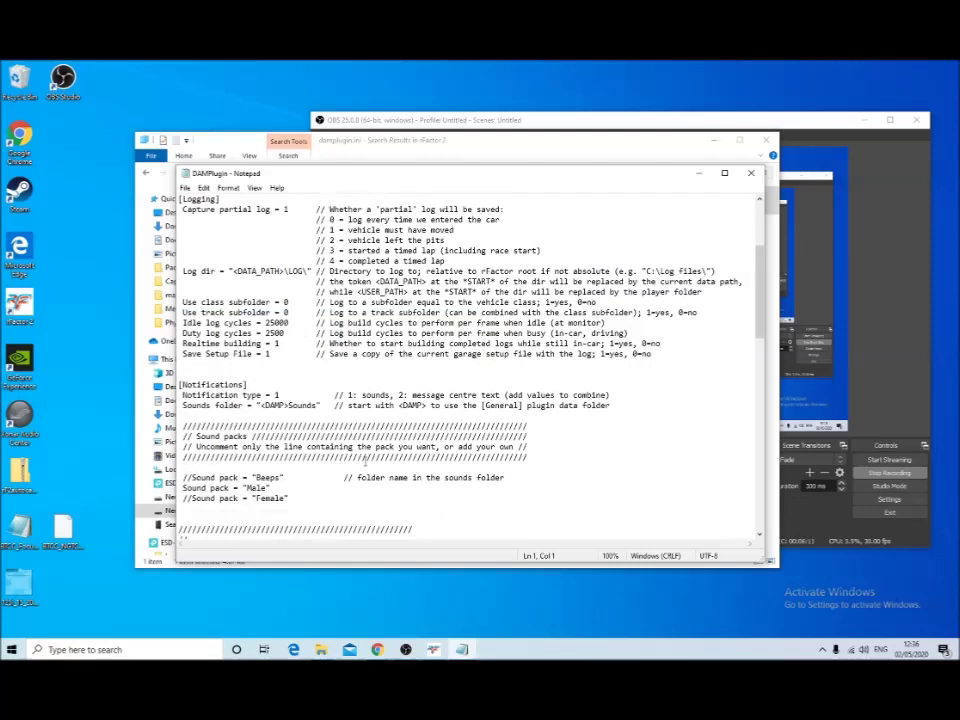
scroll(365, 460, down, 1)
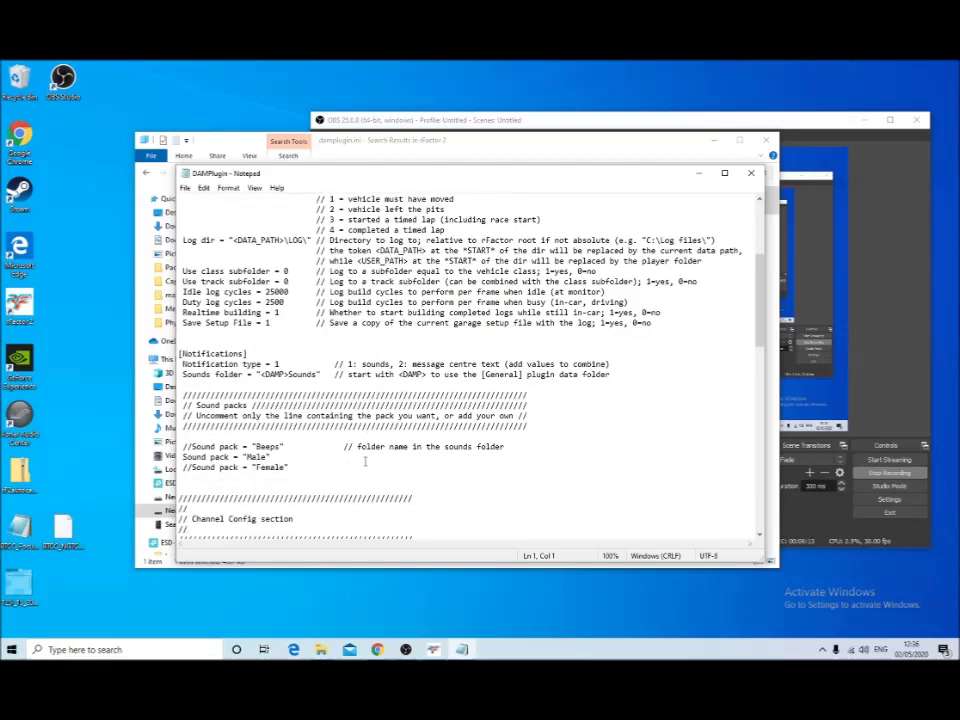
scroll(365, 460, down, 4)
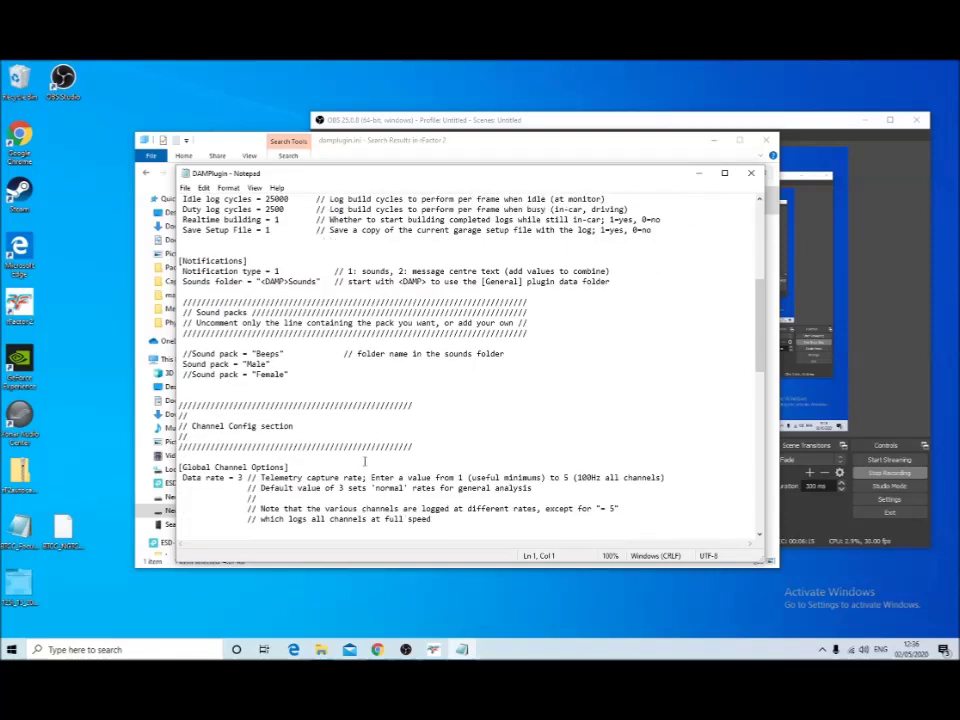
scroll(365, 461, down, 3)
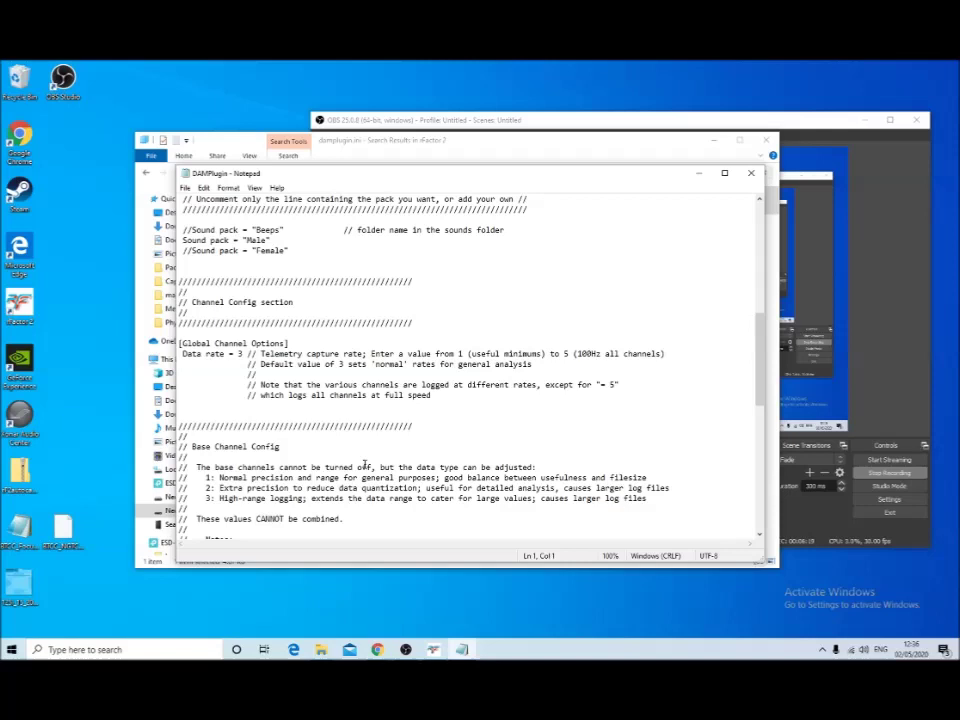
scroll(365, 463, down, 2)
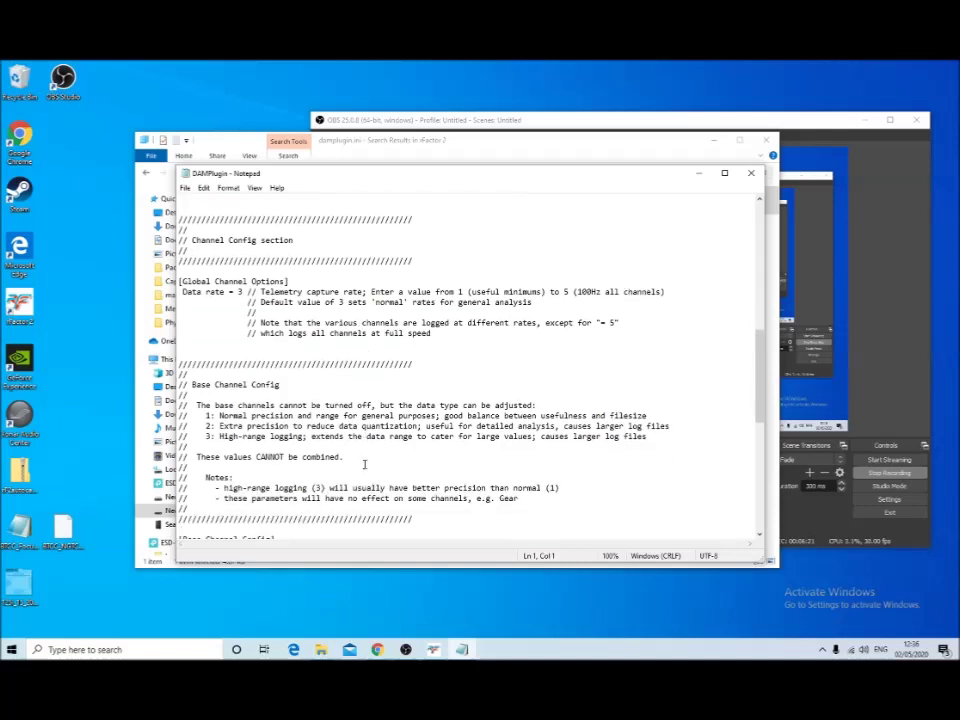
scroll(365, 463, down, 7)
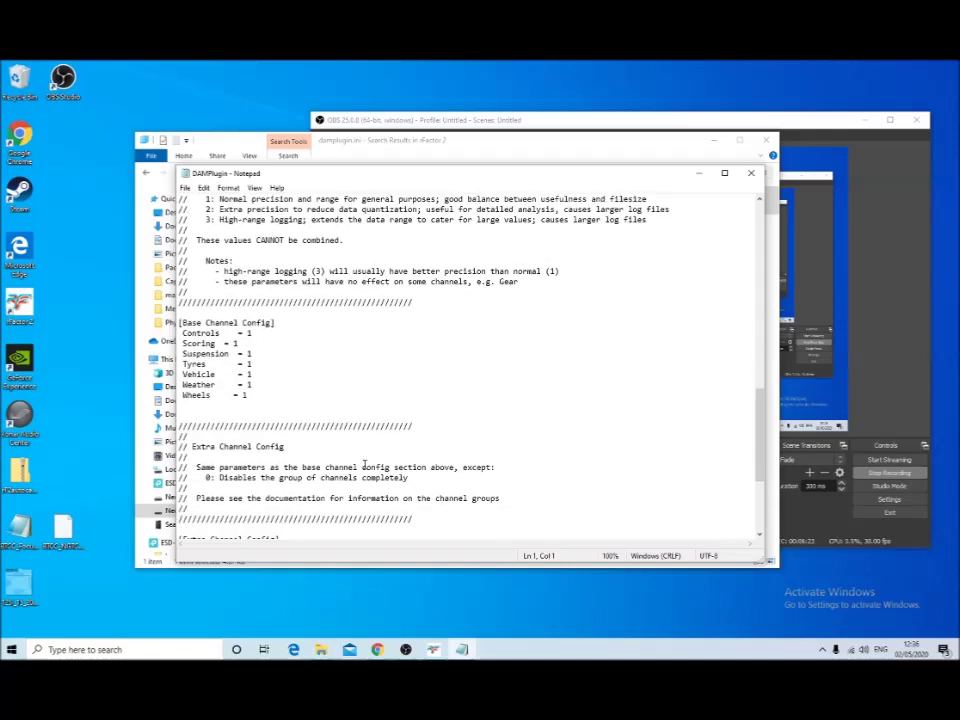
scroll(365, 463, down, 6)
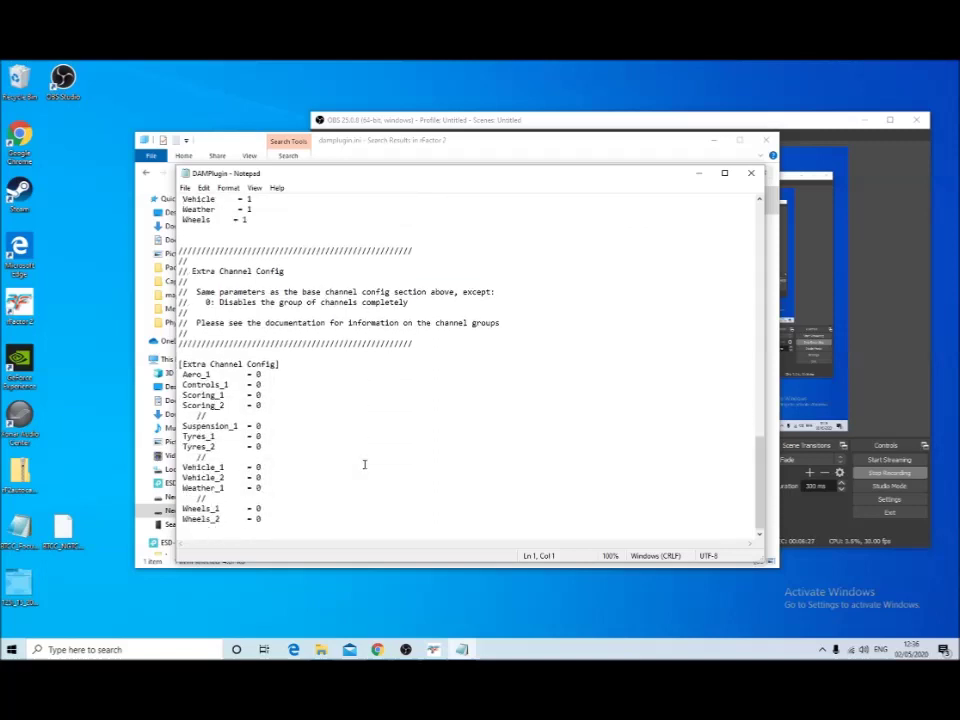
scroll(354, 467, up, 3)
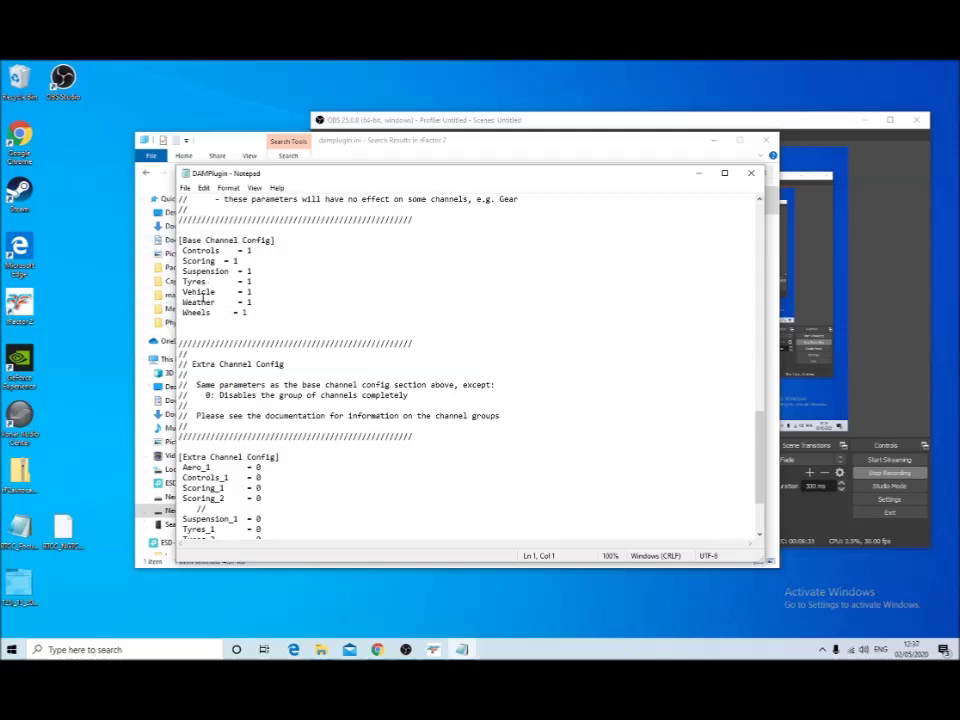
scroll(344, 427, down, 3)
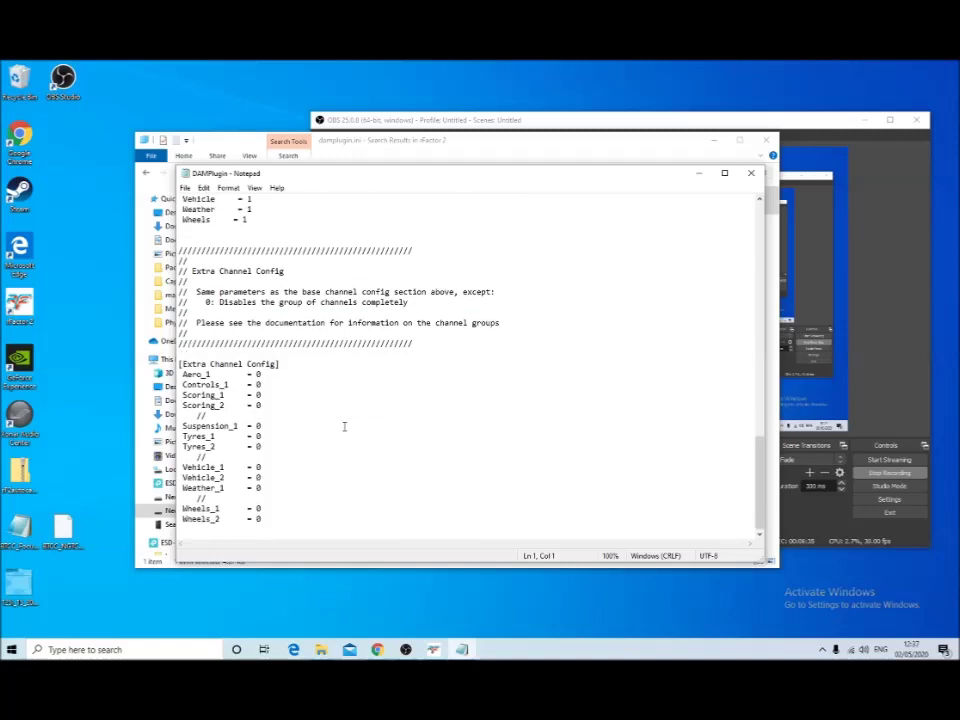
Change the Aero_1, Suspension_1, Tyres_1 and Tyres_2 values from 0 to 1
click(268, 377)
key(BackSpace)
text(1)
click(261, 426)
text(1)
click(261, 436)
key(BackSpace)
text(1)
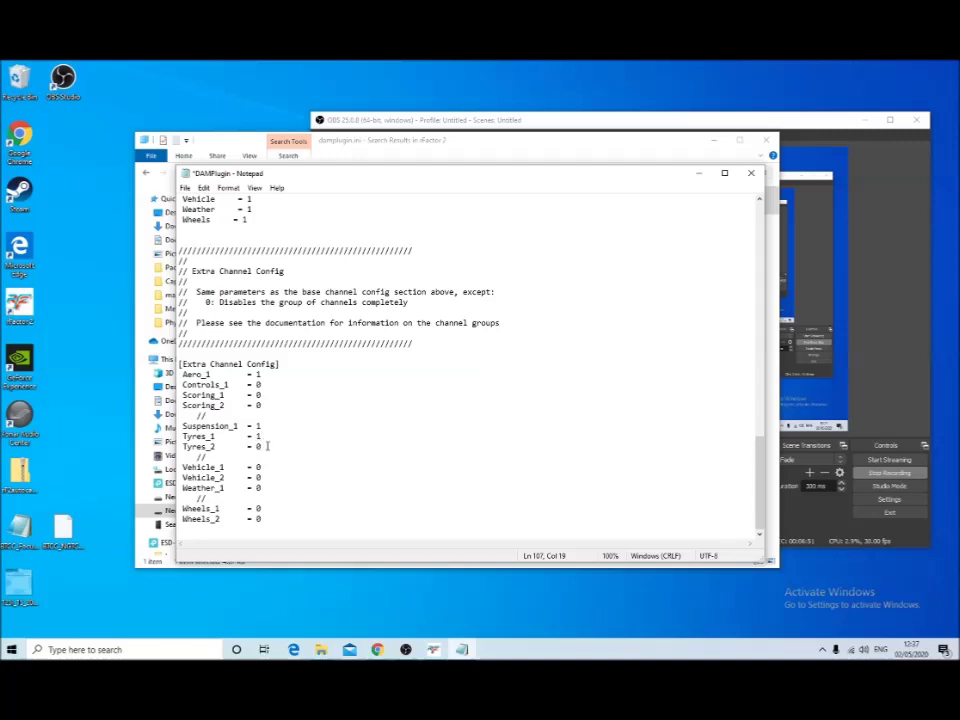
key(BackSpace)
text(1)
Set the Wheels, Vehicle and Weather channel values to 1 and save the file
click(265, 510)
click(267, 517)
key(BackSpace)
text(1)
click(259, 469)
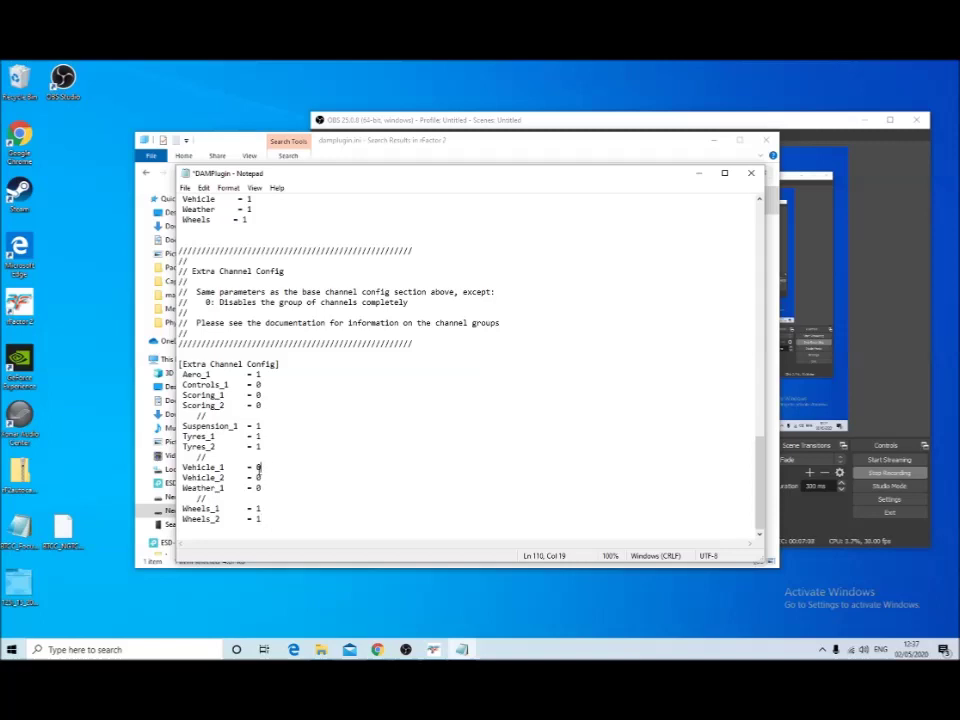
click(270, 477)
key(BackSpace)
text(1)
click(185, 188)
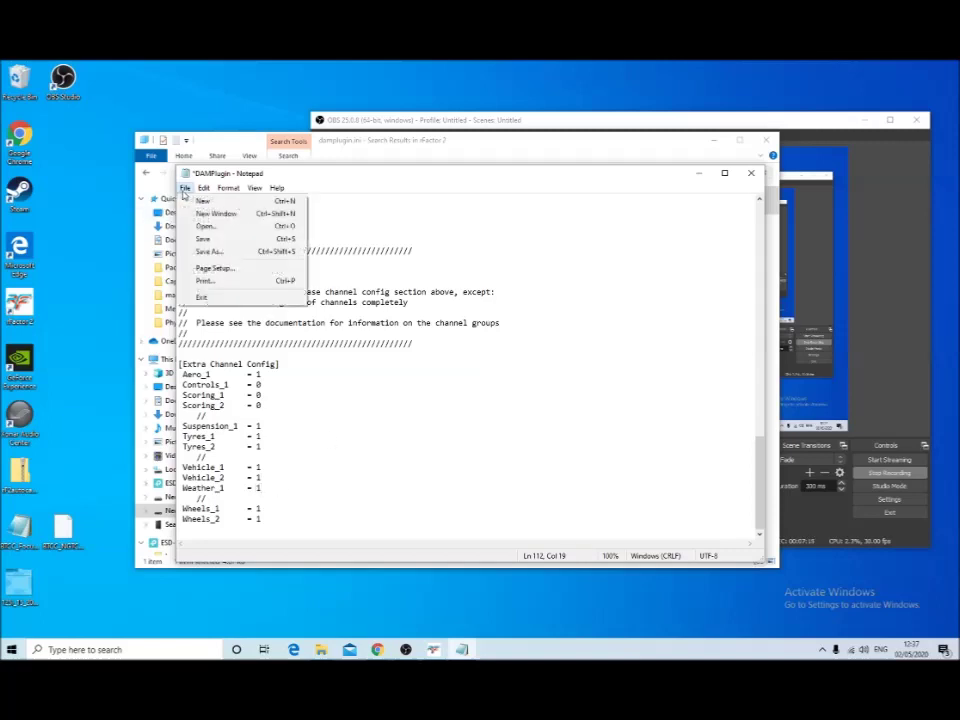
click(216, 237)
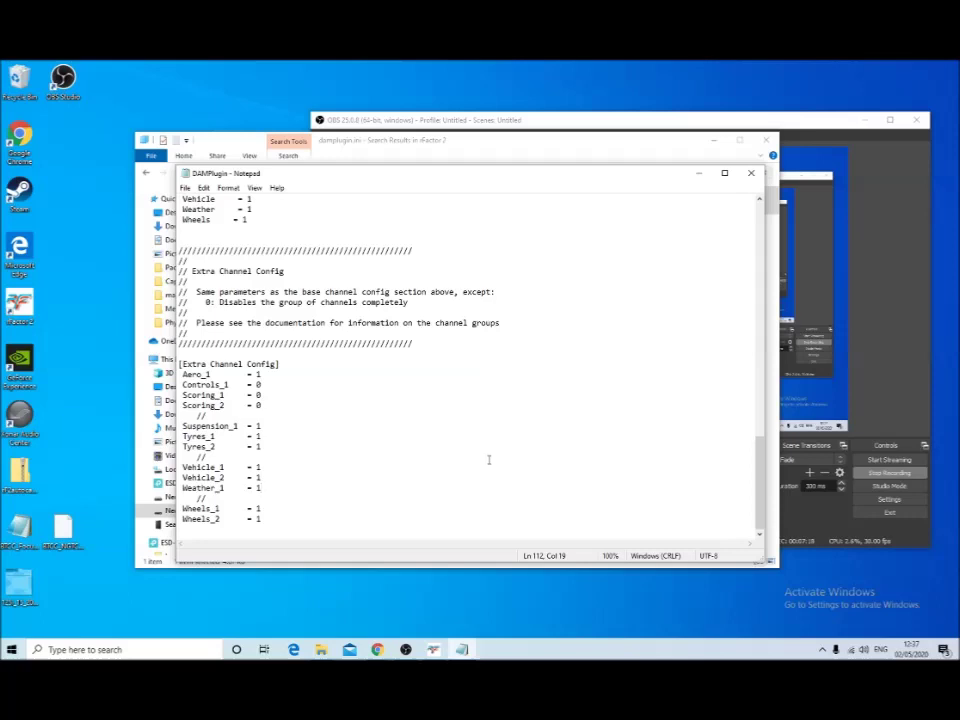
Change Controls_1 to 1, save again and exit Notepad
click(273, 384)
key(BackSpace)
text(1)
click(185, 188)
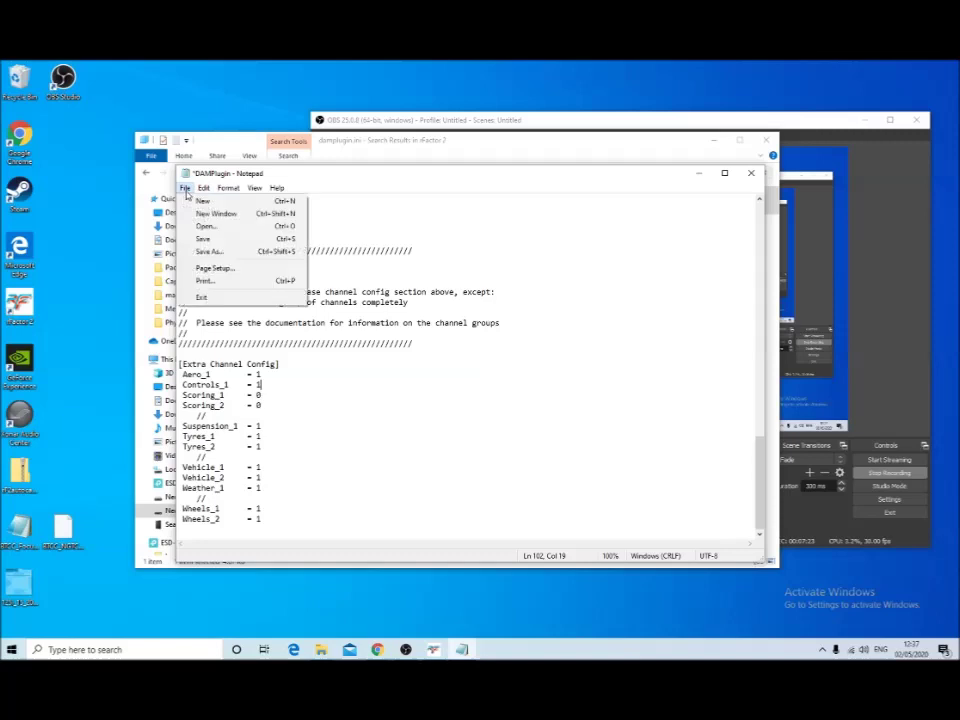
click(212, 237)
click(186, 188)
click(216, 298)
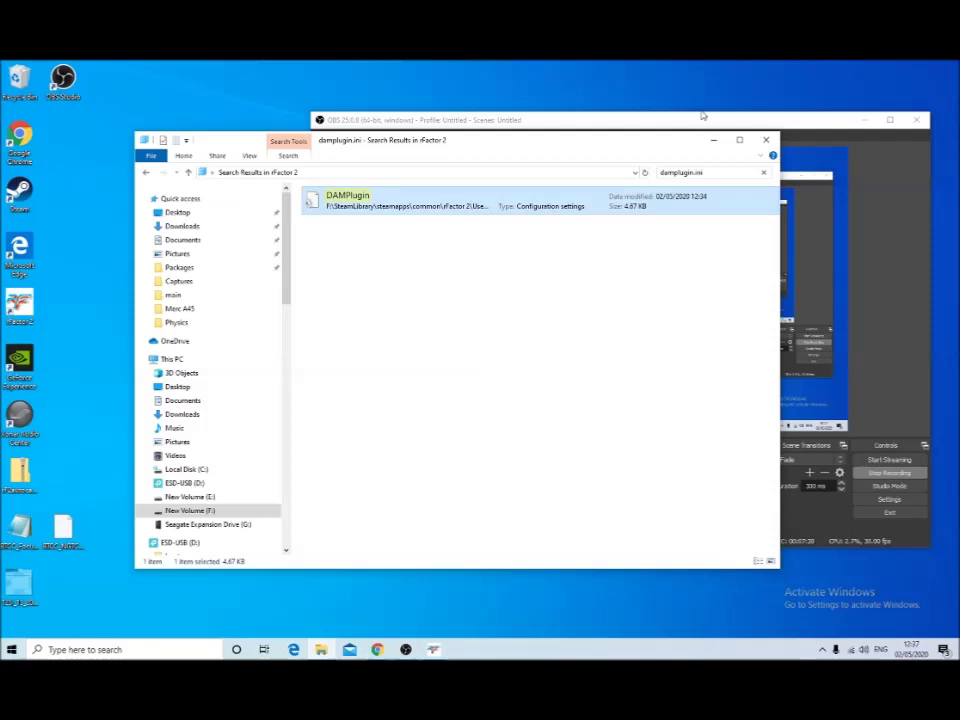
Launch Chrome, search Google for 'motec download i2' and open the i2 Data Analysis download page
click(714, 140)
drag(661, 123, 604, 111)
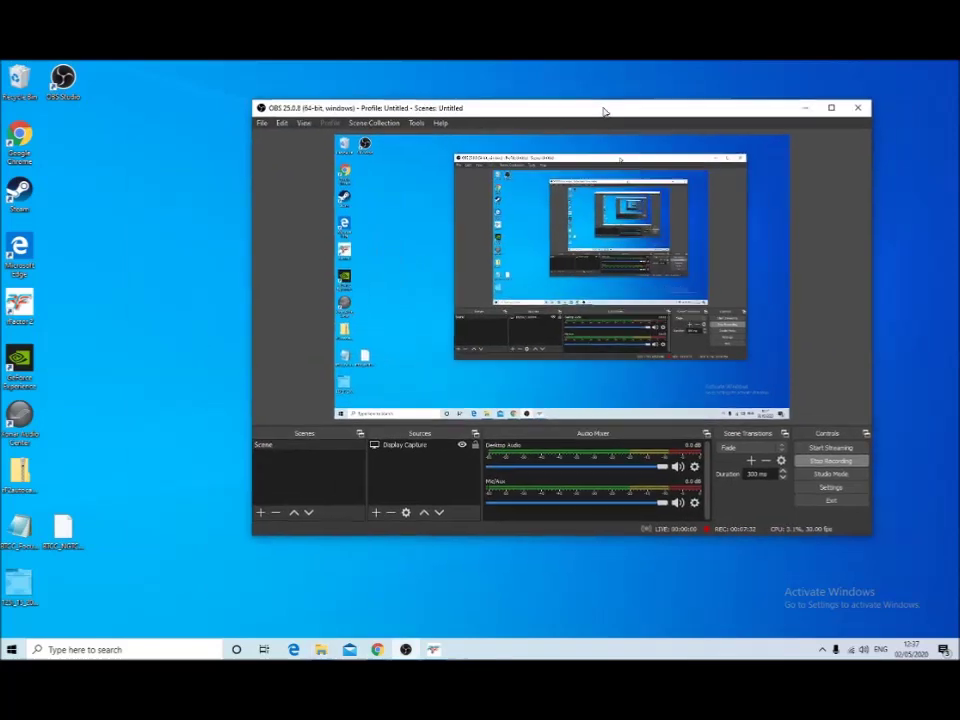
double_click(19, 138)
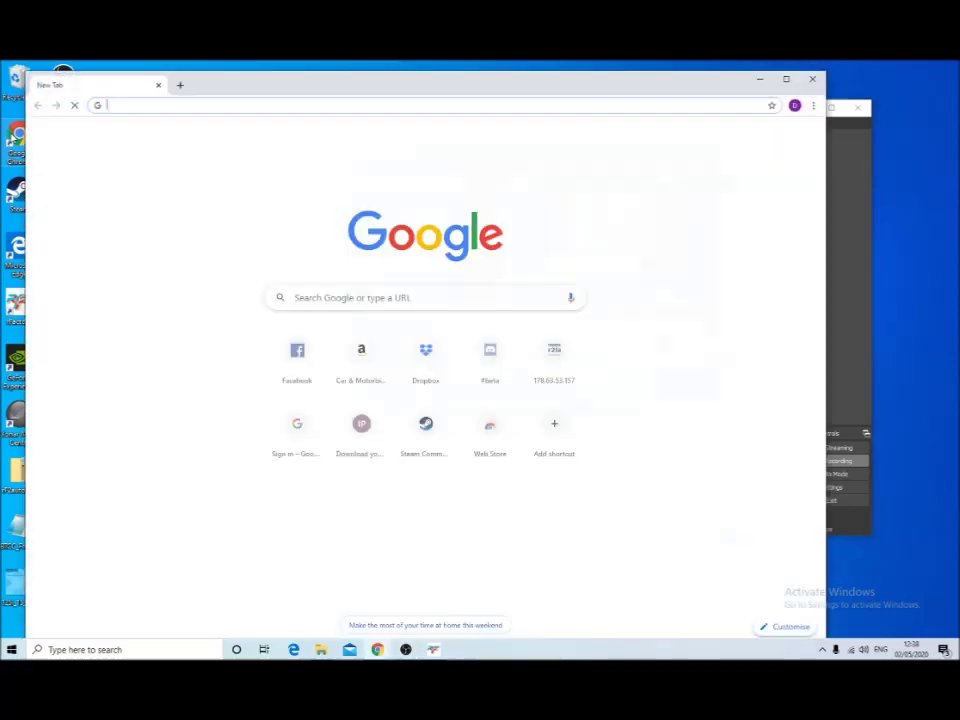
text(mou)
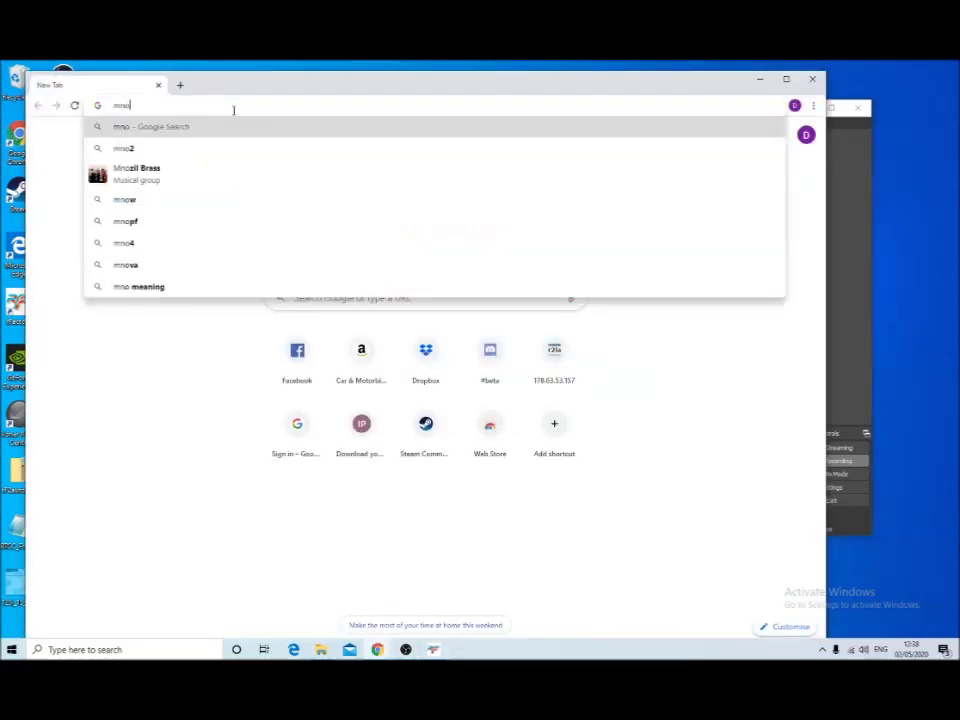
key(BackSpace)
key(BackSpace)
key(BackSpace)
text(motec down)
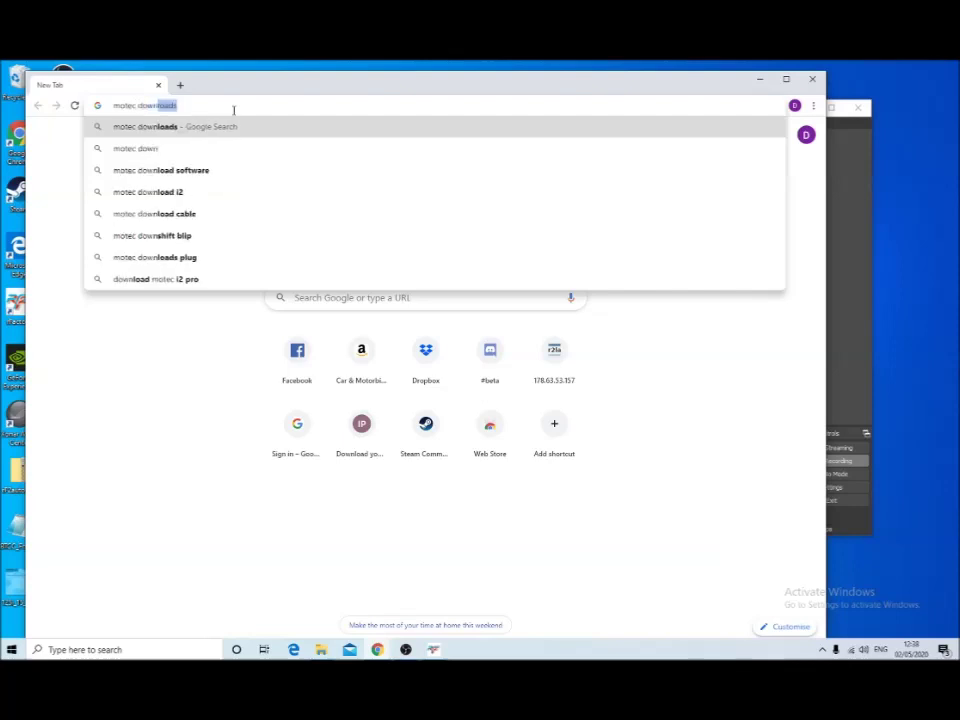
click(156, 191)
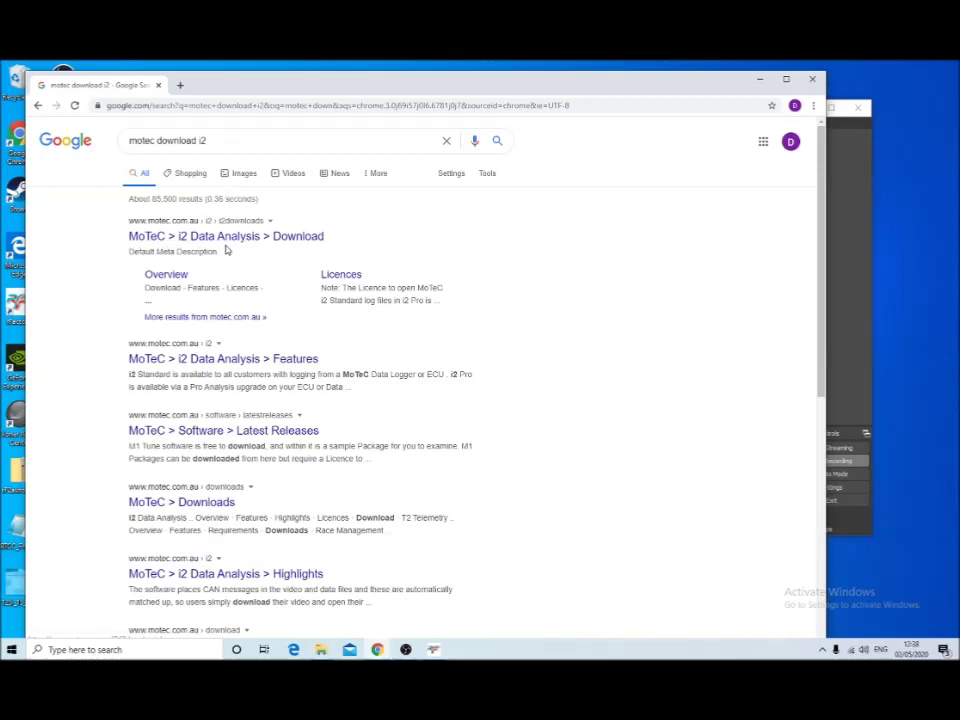
click(229, 240)
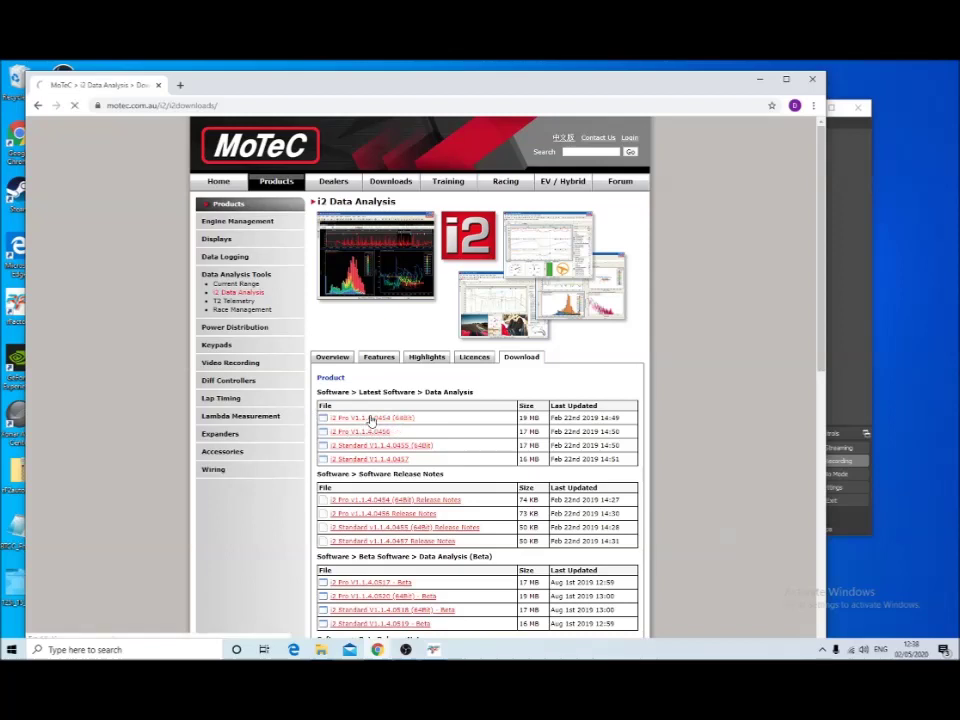
Download the i2 Pro 64-bit installer from the MoTeC site and launch it
click(372, 420)
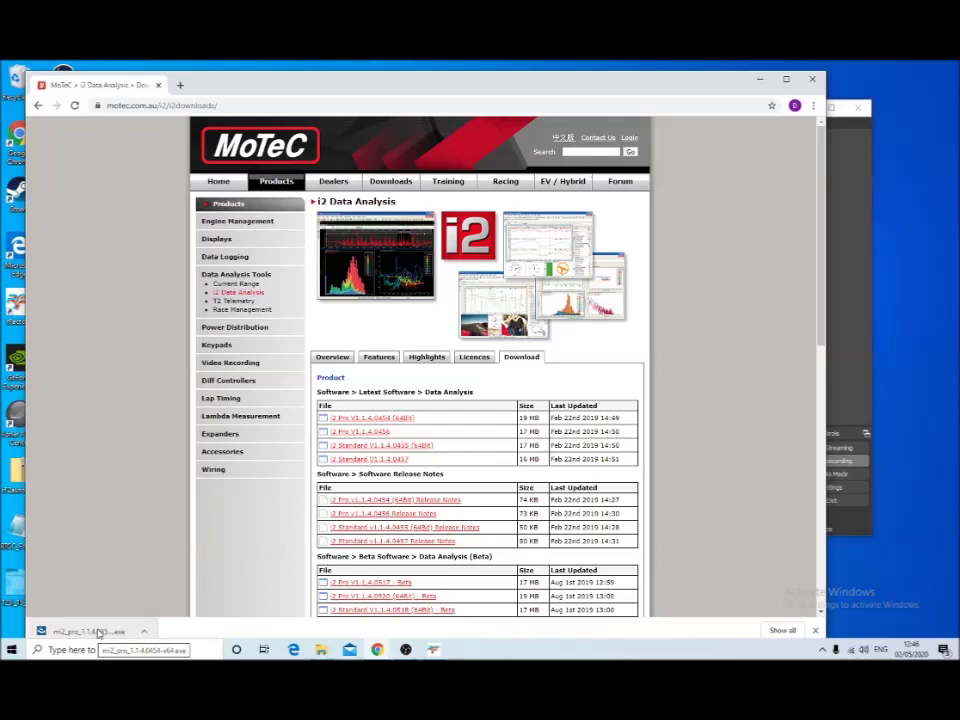
click(96, 632)
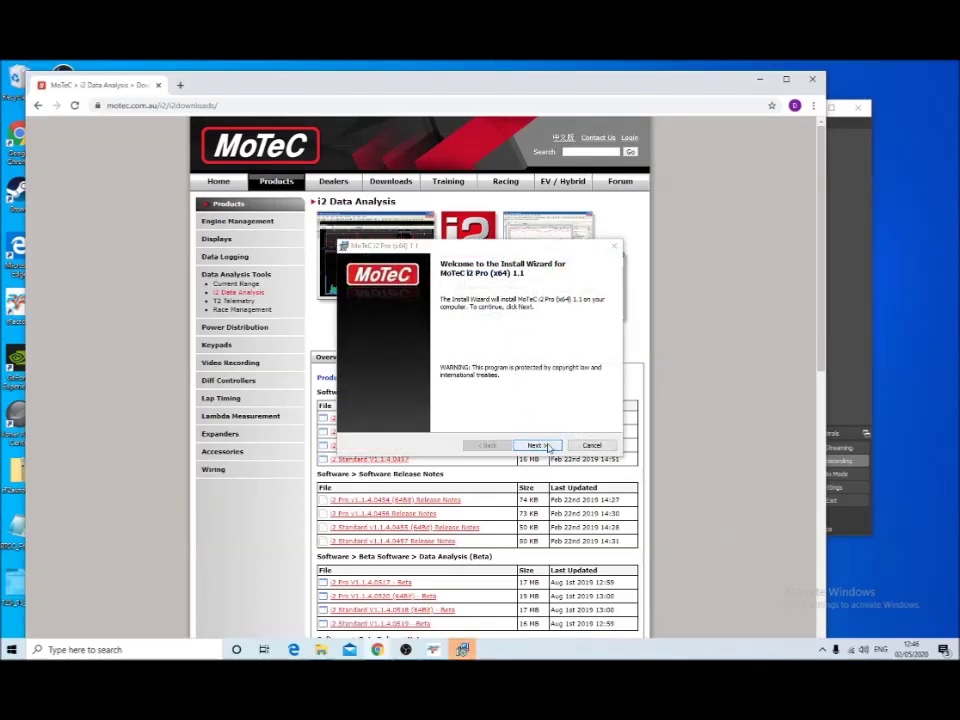
Accept the licence, install i2 Pro to C:\Program Files\MoTeC\, and finish without the readme
click(546, 446)
click(347, 404)
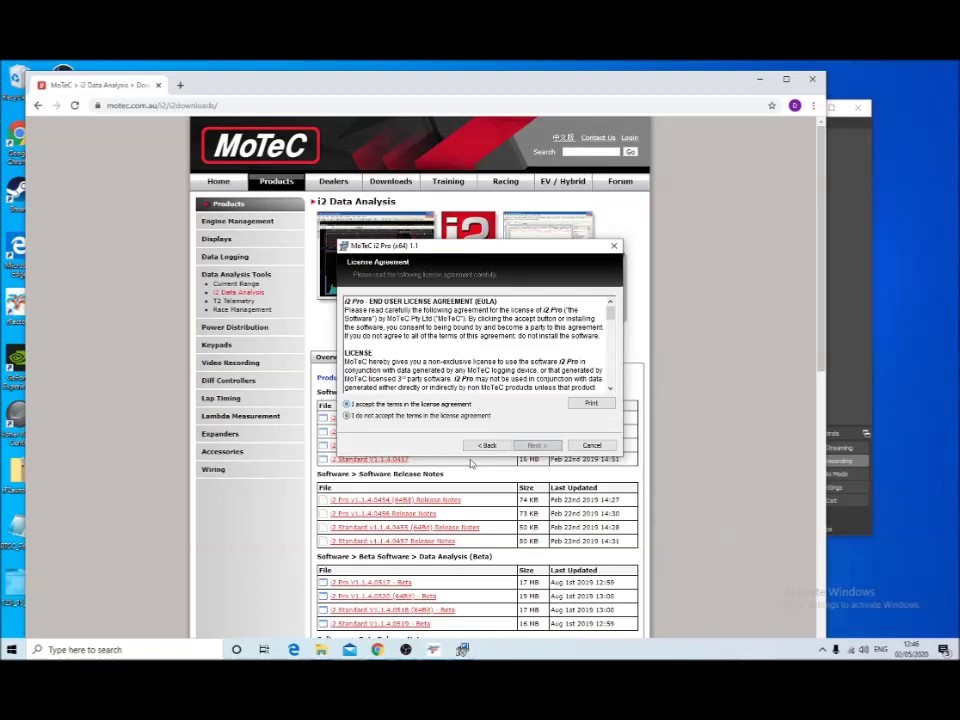
click(540, 446)
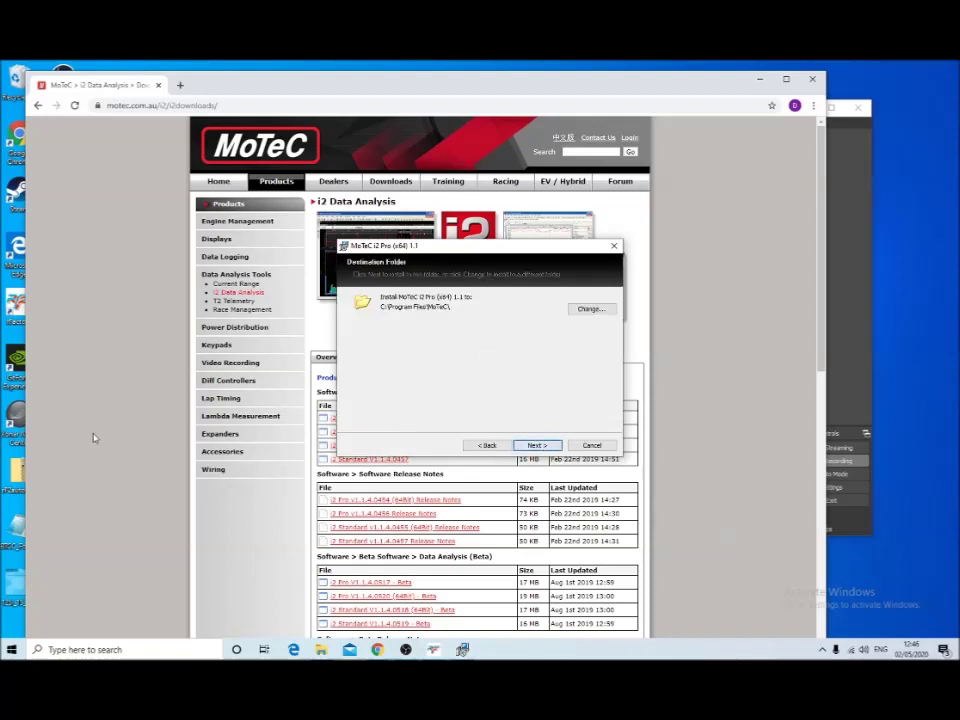
click(536, 445)
click(536, 445)
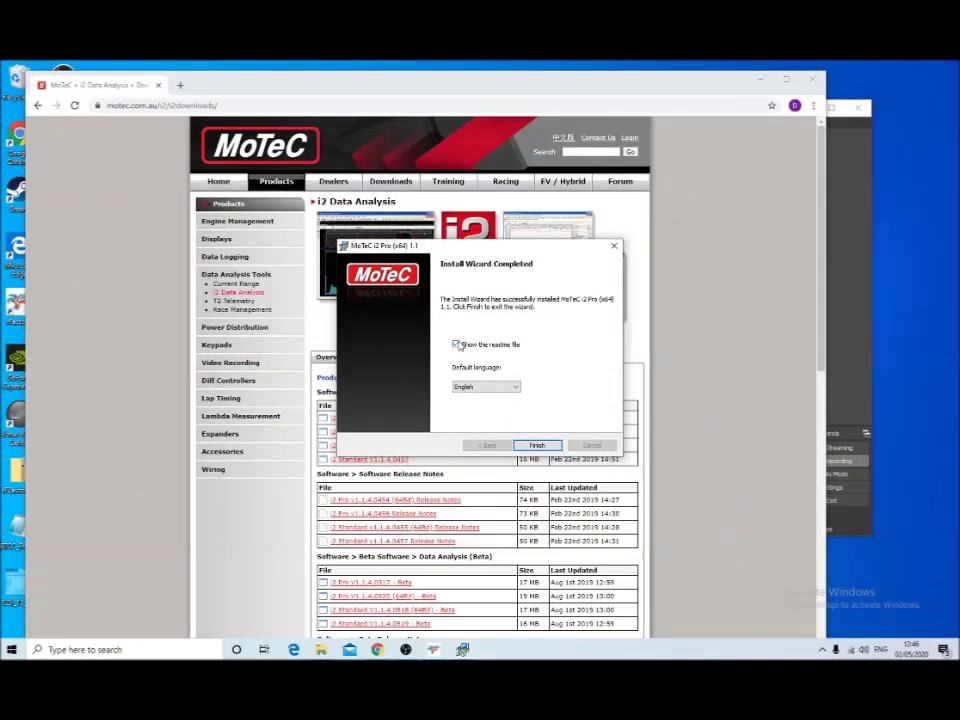
click(457, 344)
click(550, 446)
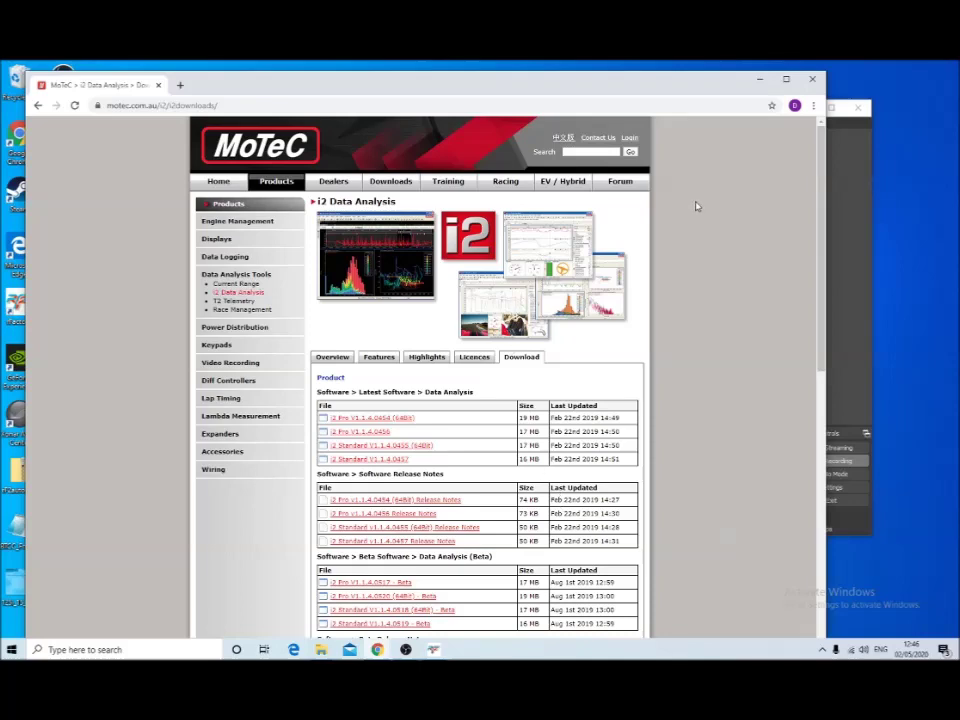
Minimise Chrome and OBS, then launch MoTeC i2 Pro from its desktop icon
click(759, 78)
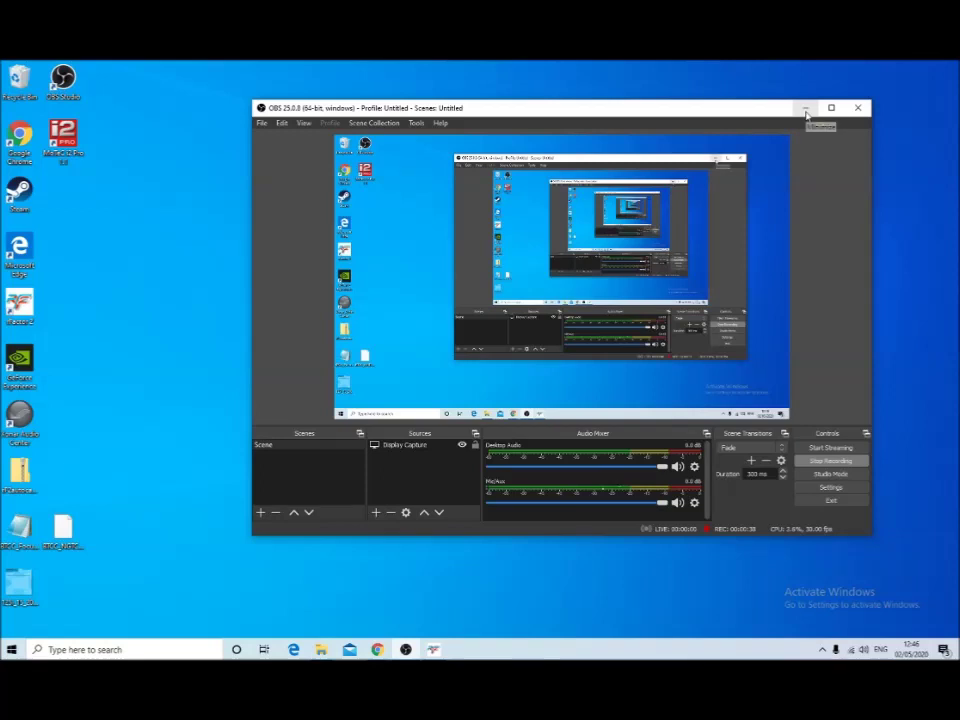
click(806, 110)
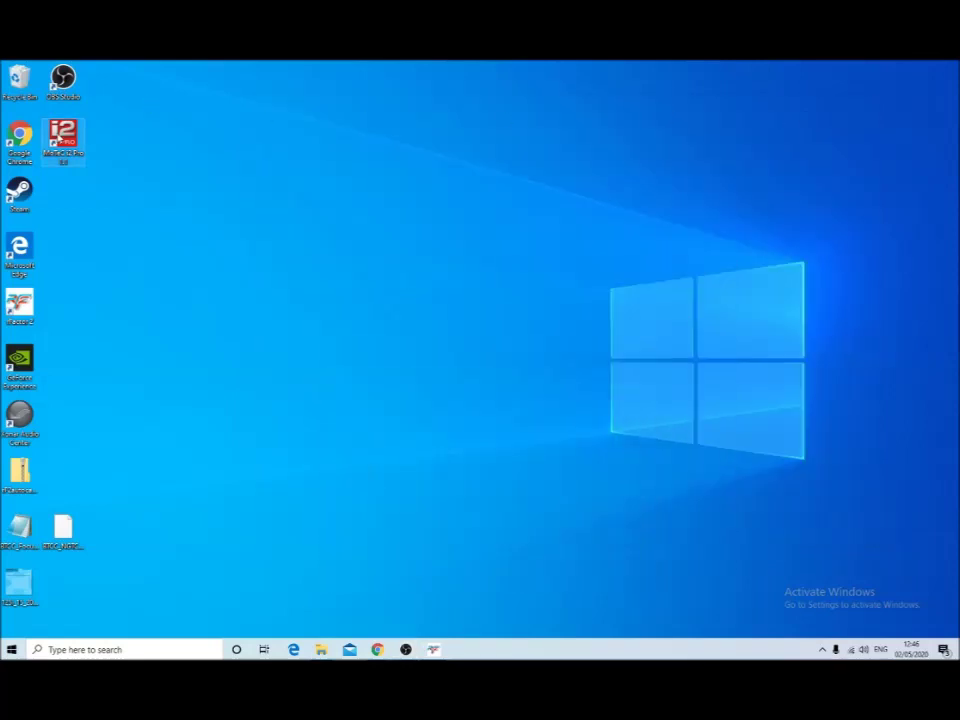
double_click(60, 136)
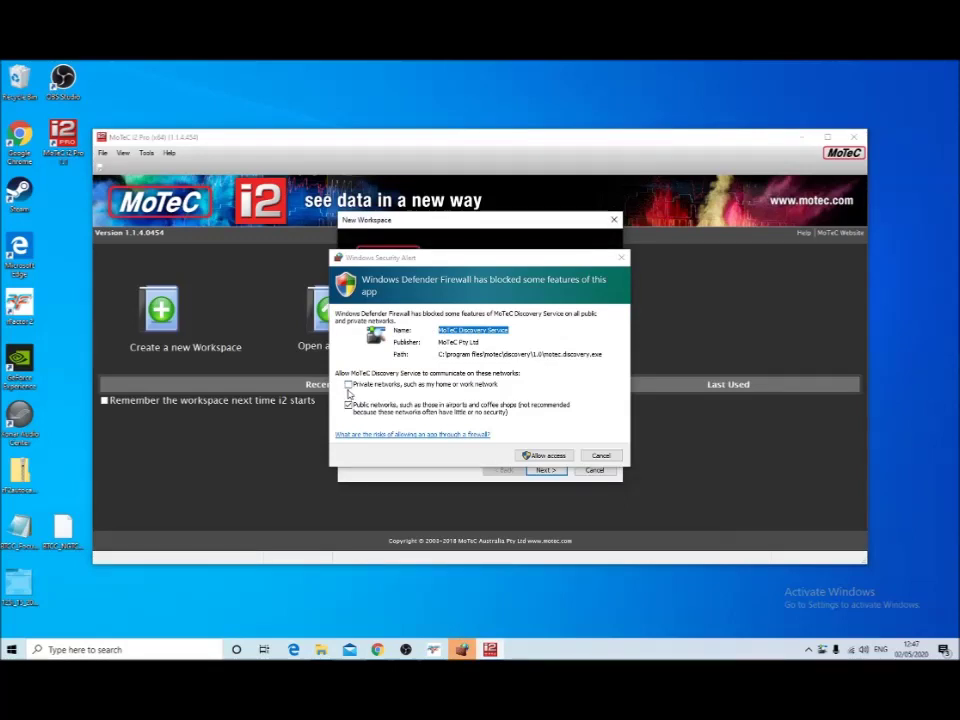
click(546, 457)
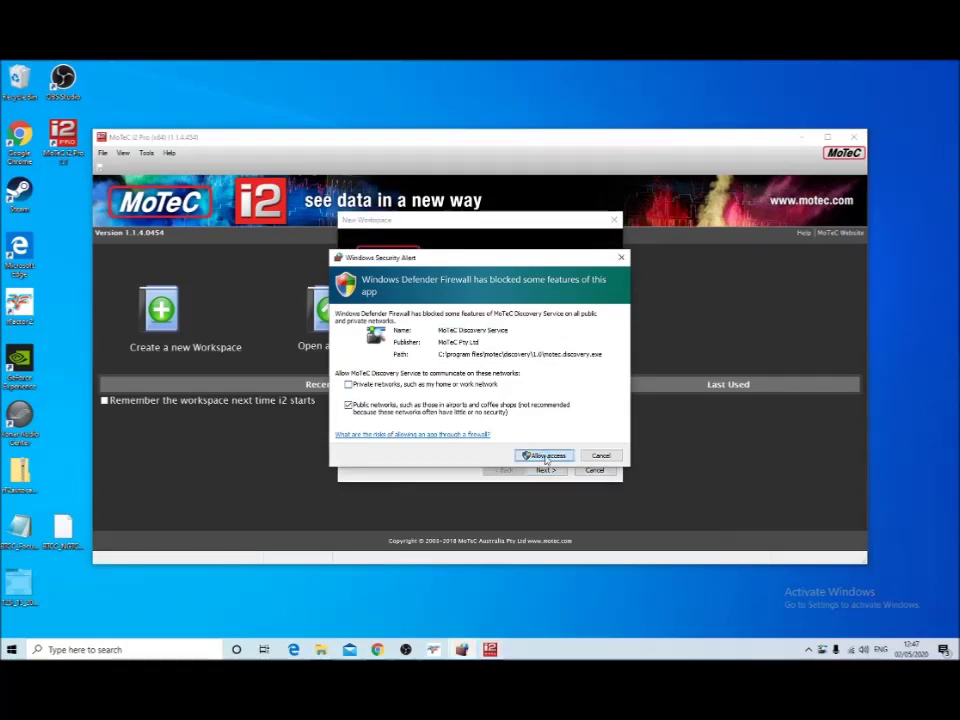
Allow the MoTeC Discovery Service through the firewall and create the Circuit-profile workspace Circuit 1
click(546, 457)
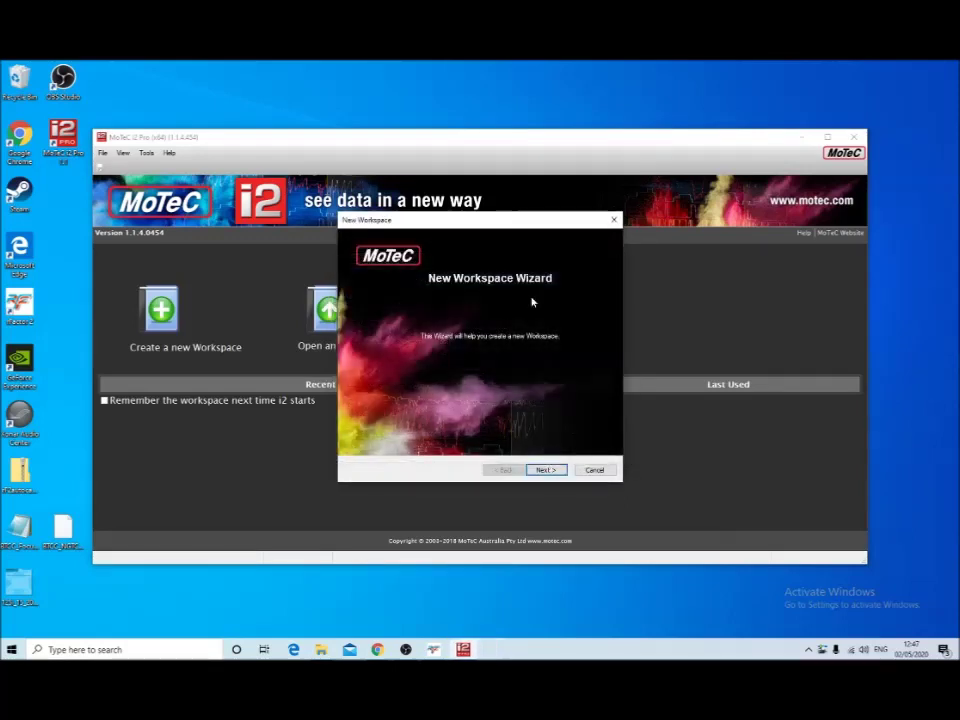
click(541, 472)
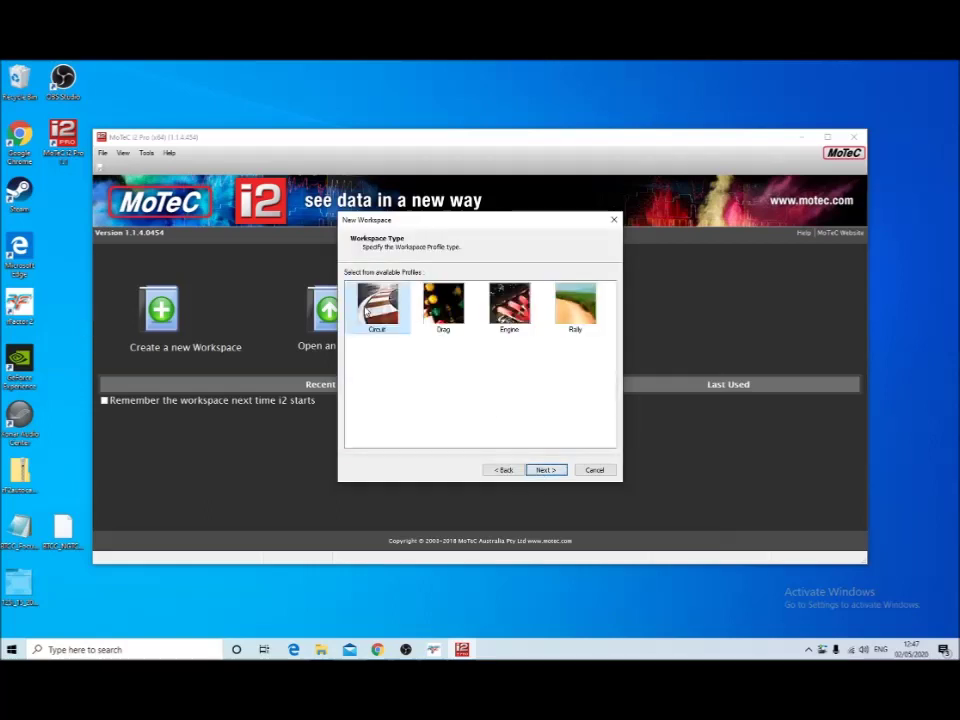
click(553, 470)
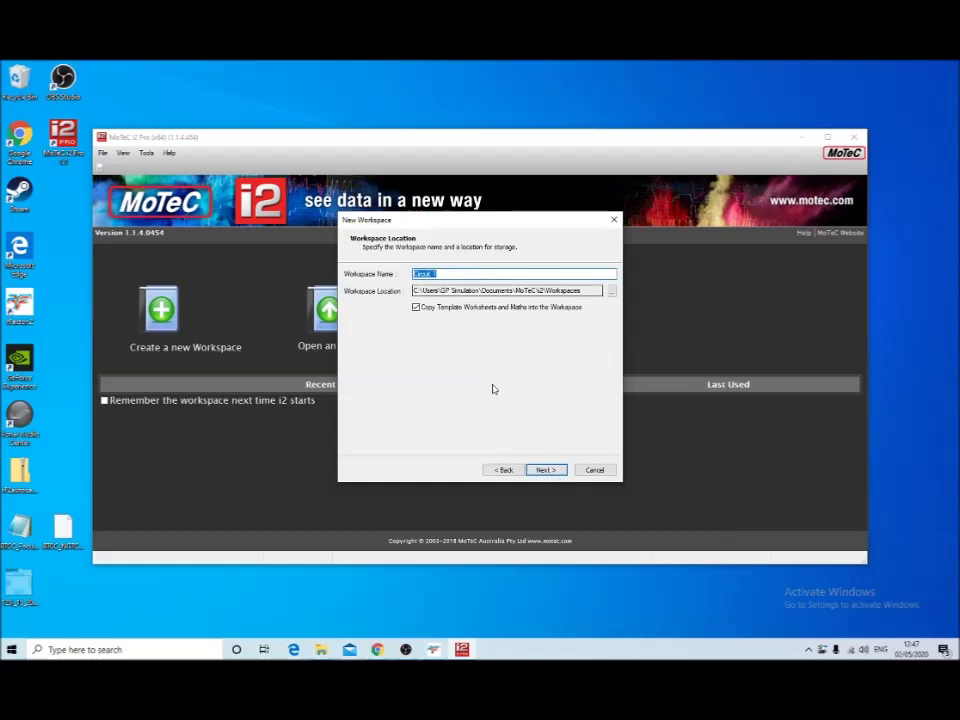
click(541, 470)
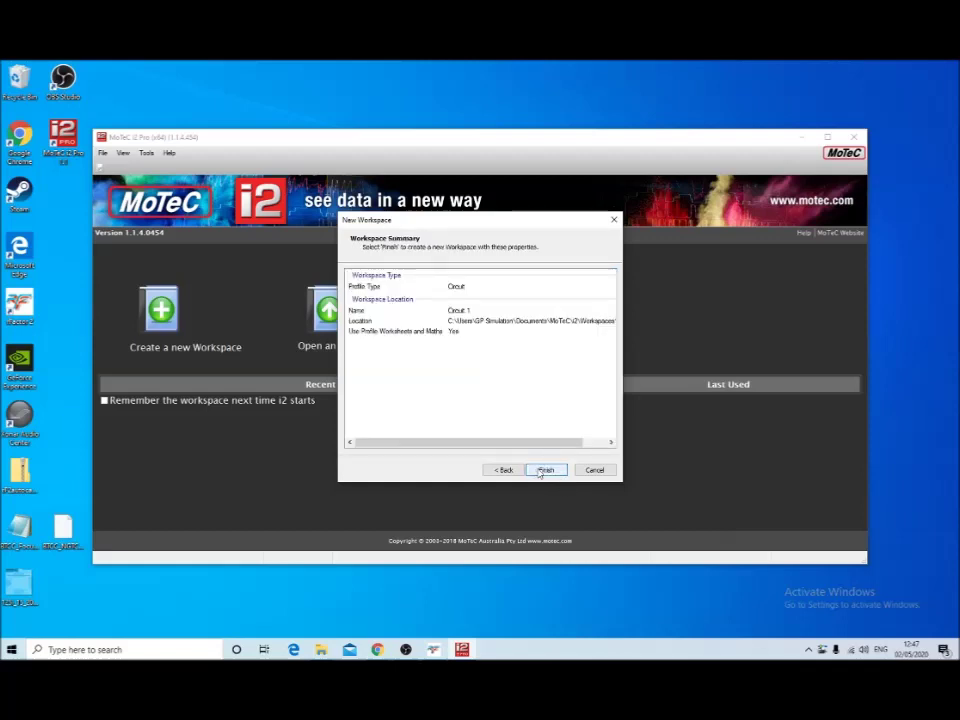
click(543, 468)
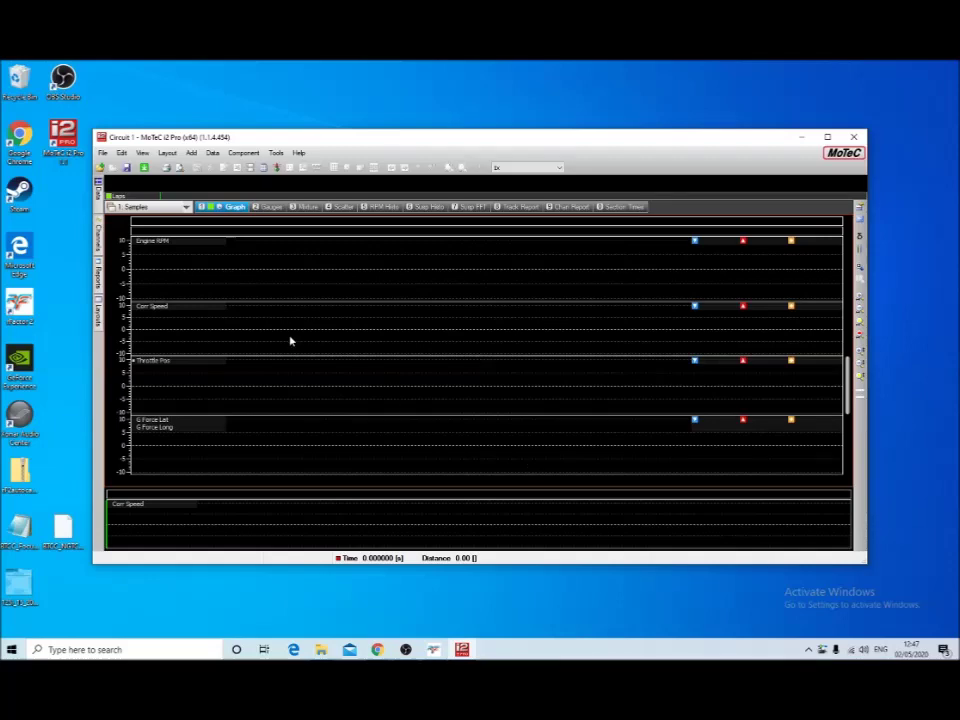
Maximise the i2 Pro window and open the Open Log File(s) dialog from the File menu
click(827, 136)
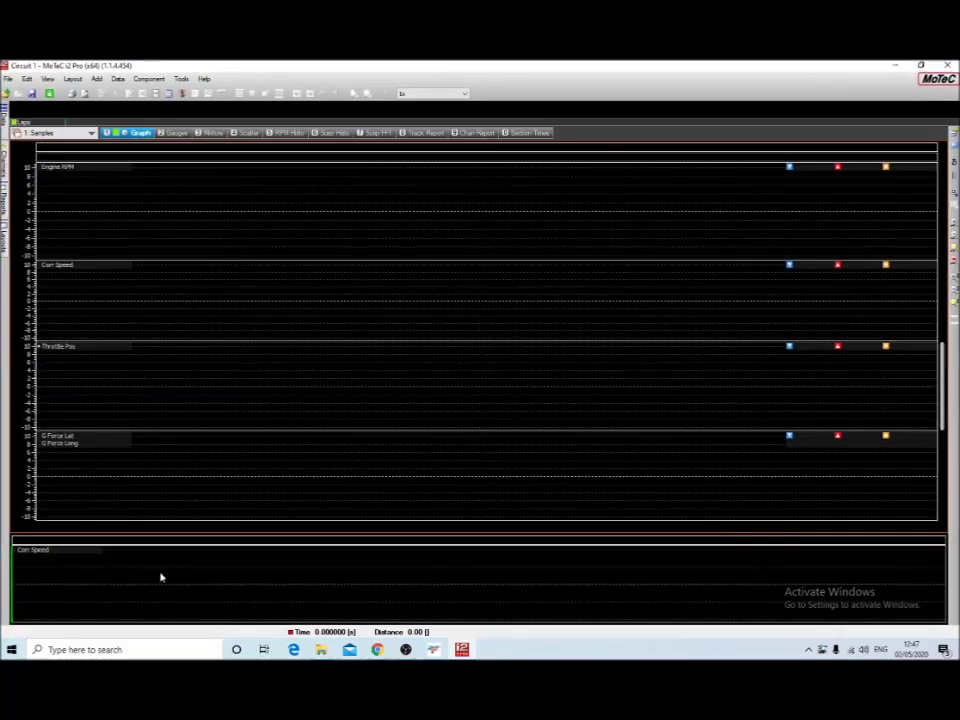
click(7, 78)
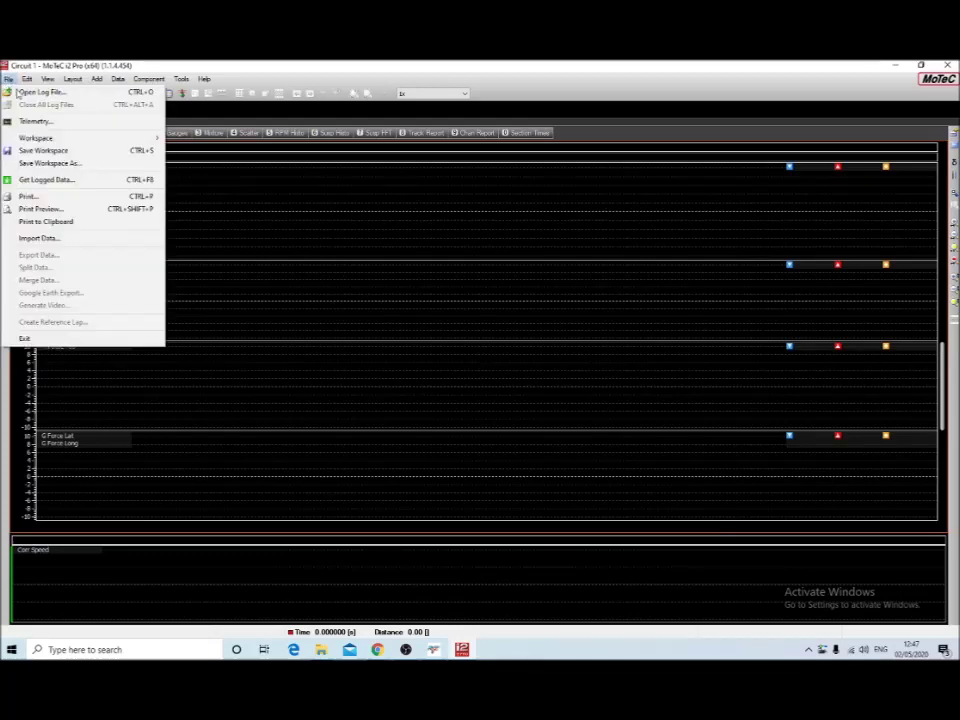
click(22, 90)
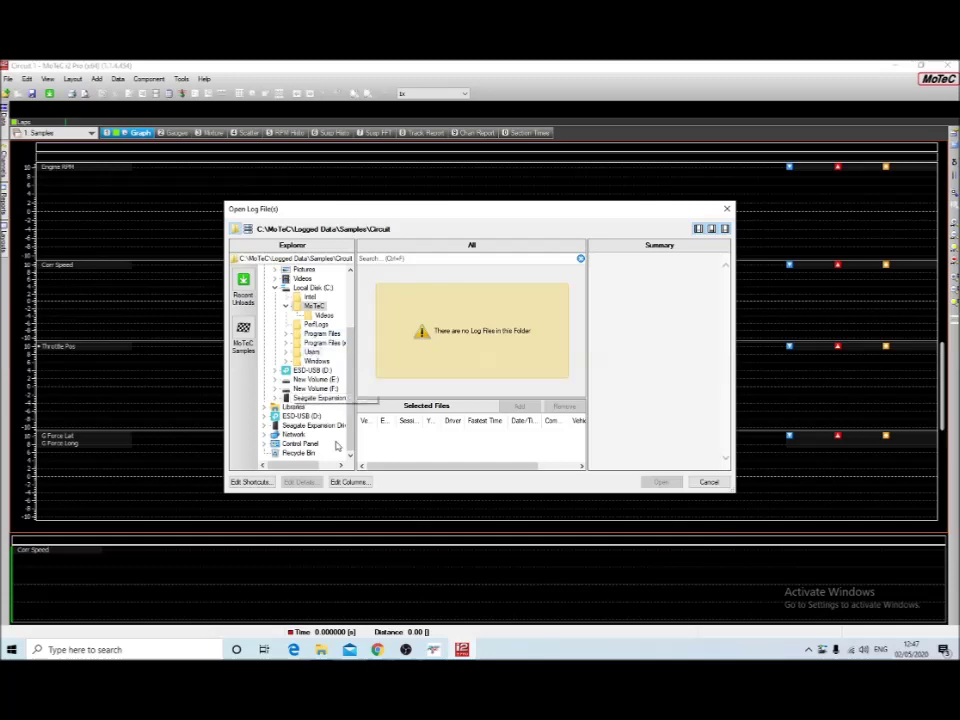
Browse to F:\SteamLibrary\steamapps\common\rFactor 2\LOG to list the saved logs
click(330, 388)
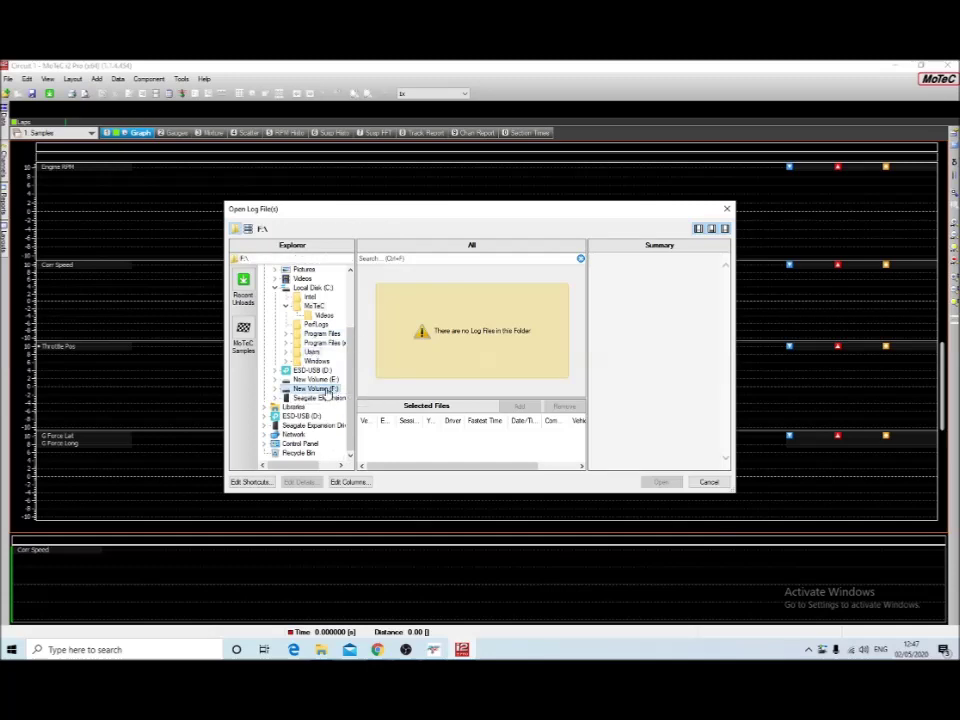
double_click(326, 390)
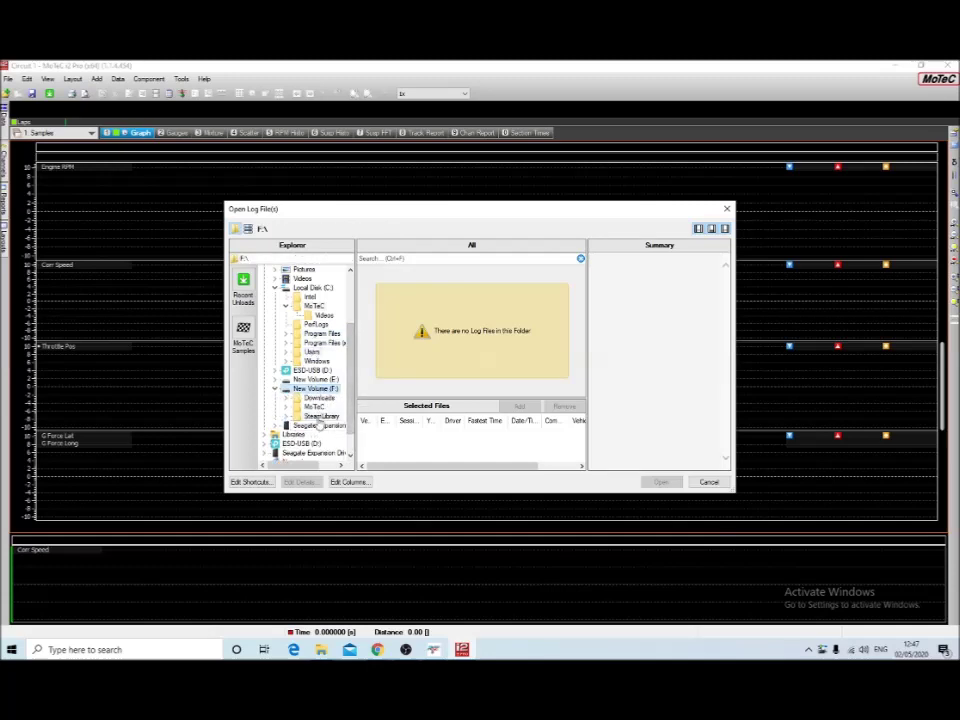
double_click(320, 416)
click(327, 426)
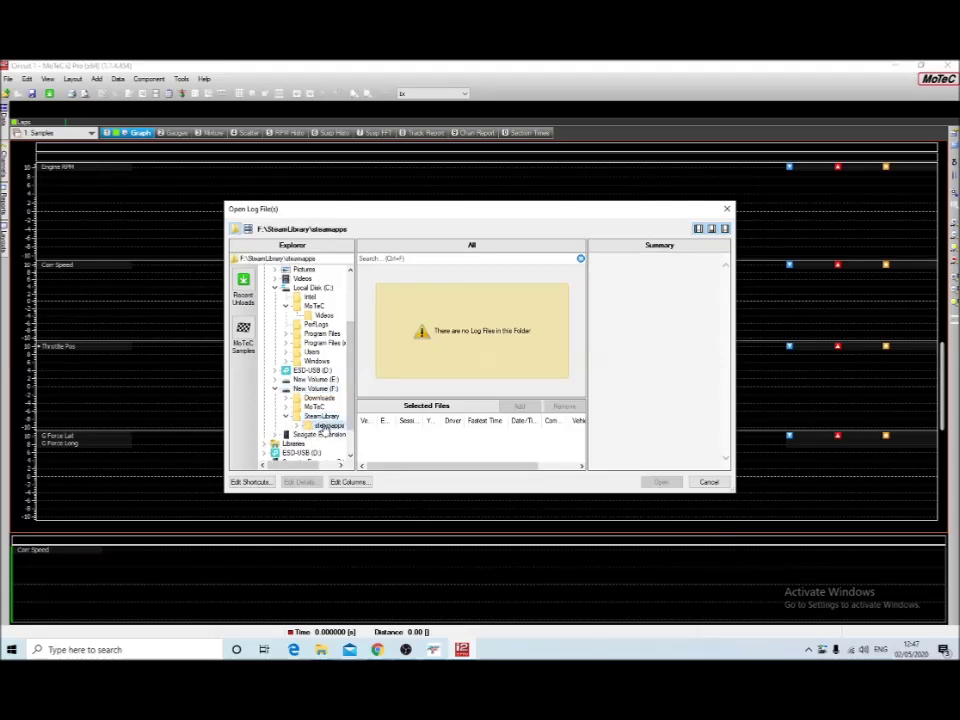
double_click(327, 427)
scroll(340, 412, down, 3)
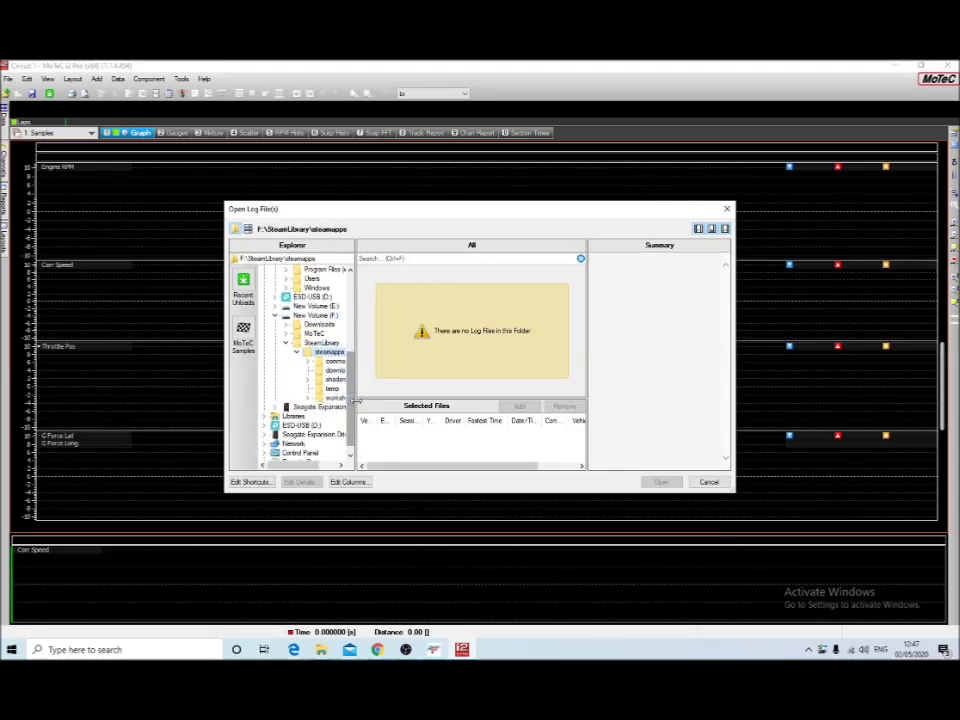
drag(355, 400, 357, 400)
double_click(333, 361)
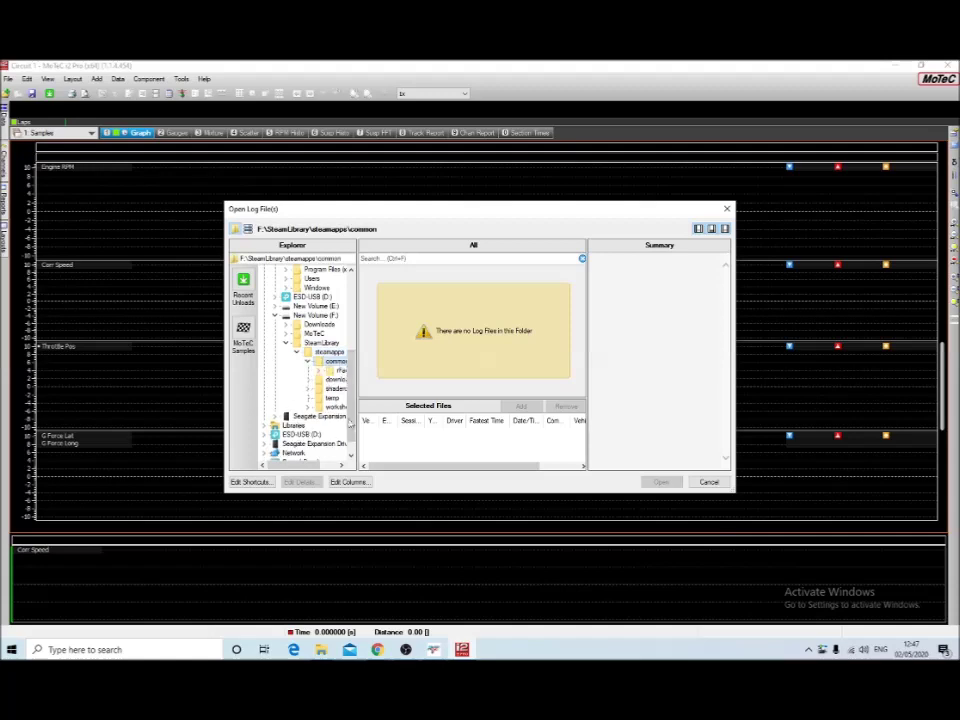
double_click(338, 371)
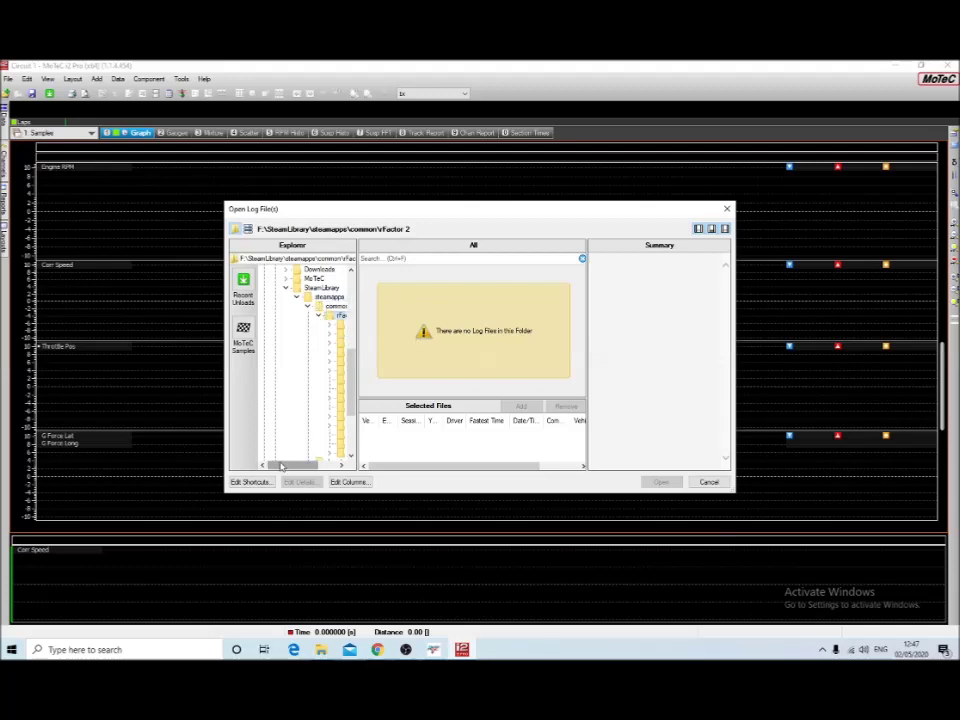
mouse_move(281, 466)
mouse_down()
mouse_move(293, 467)
mouse_move(278, 467)
mouse_up()
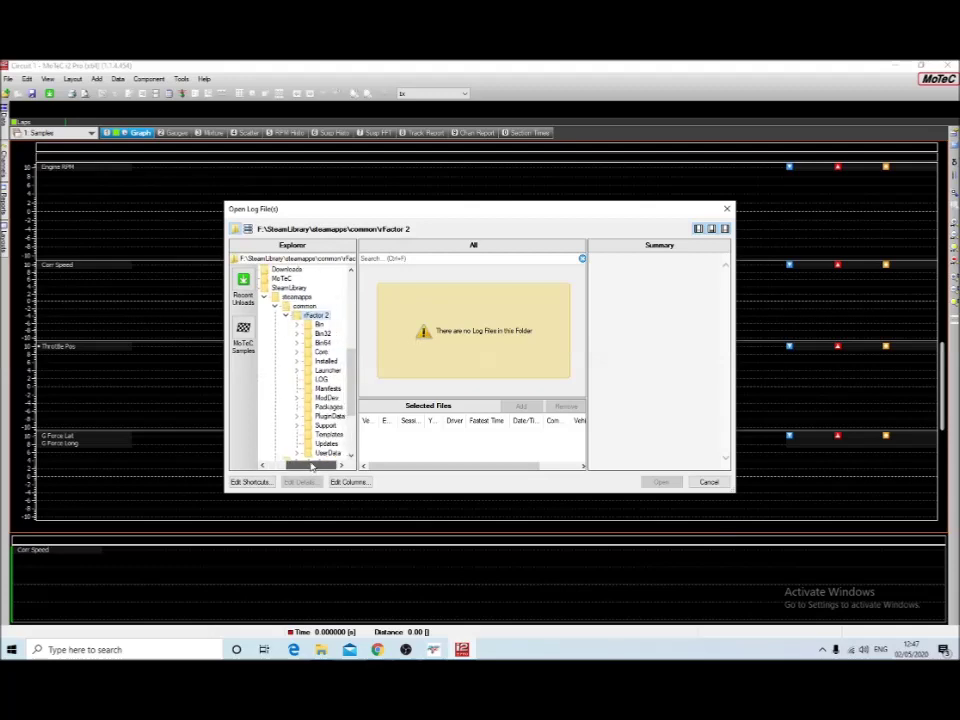
click(322, 379)
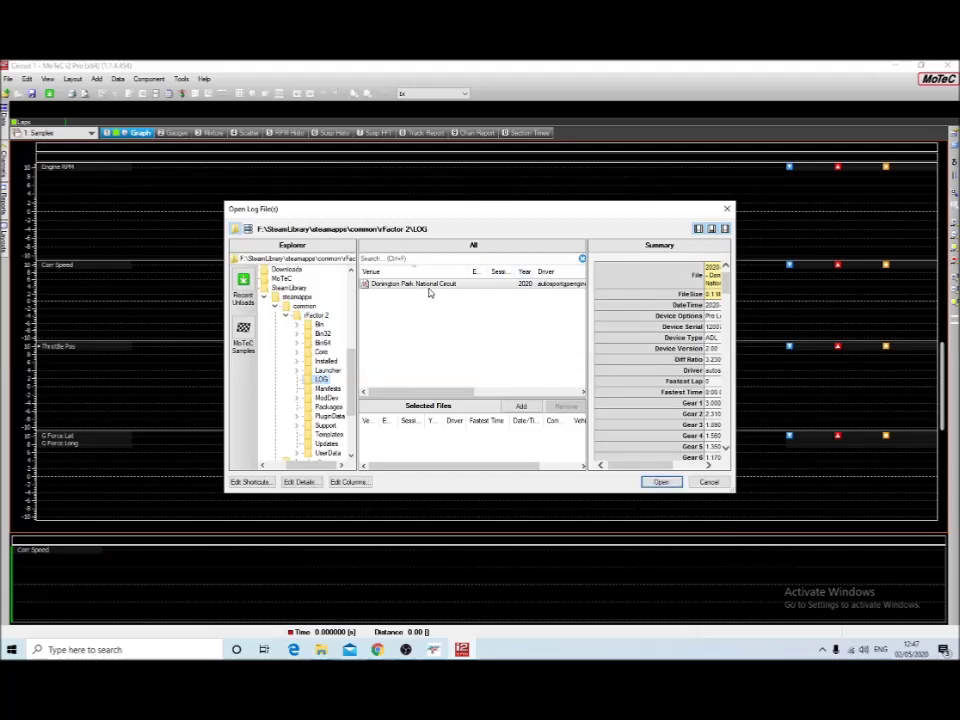
Open the Donington Park National Circuit log into the Circuit 1 workspace
click(661, 482)
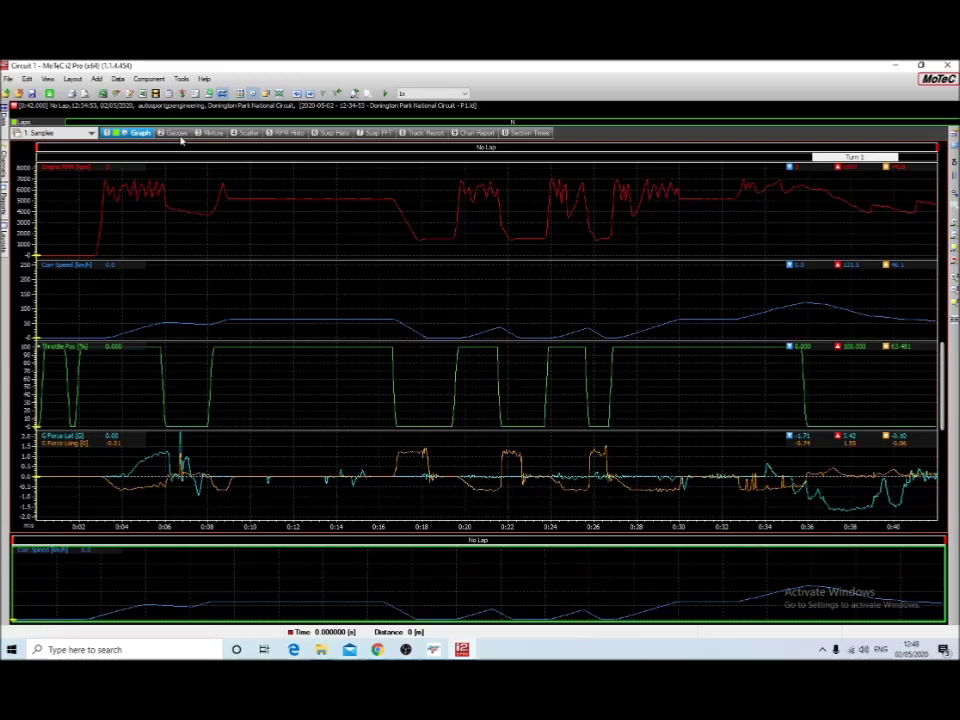
mouse_move(4, 108)
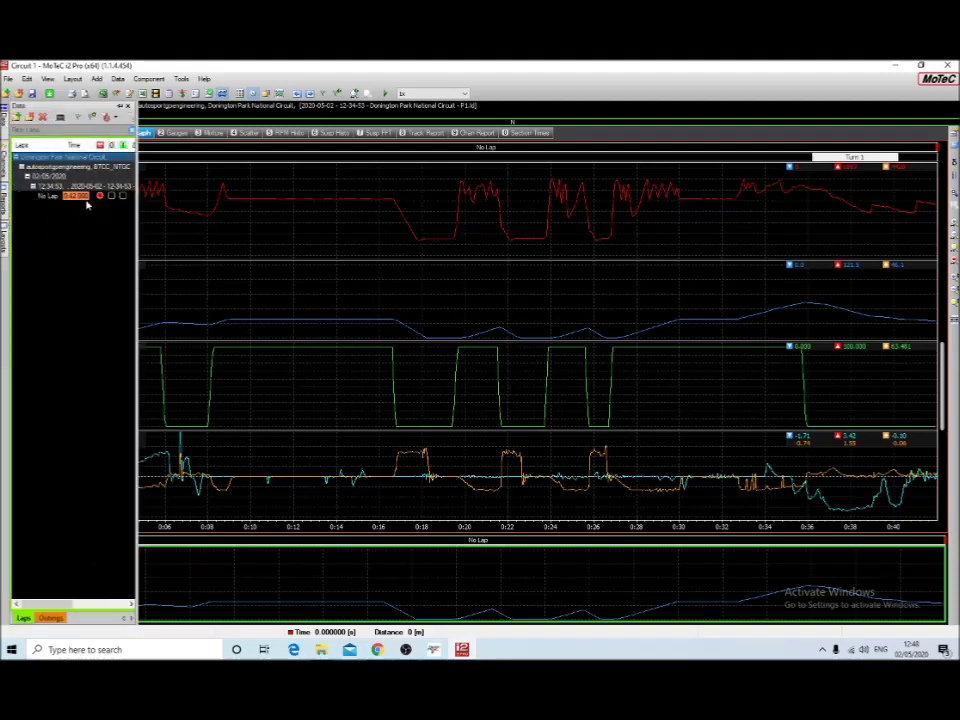
Browse the Laps and Channels panels, then switch the side panel to Reports and Layouts
mouse_move(5, 130)
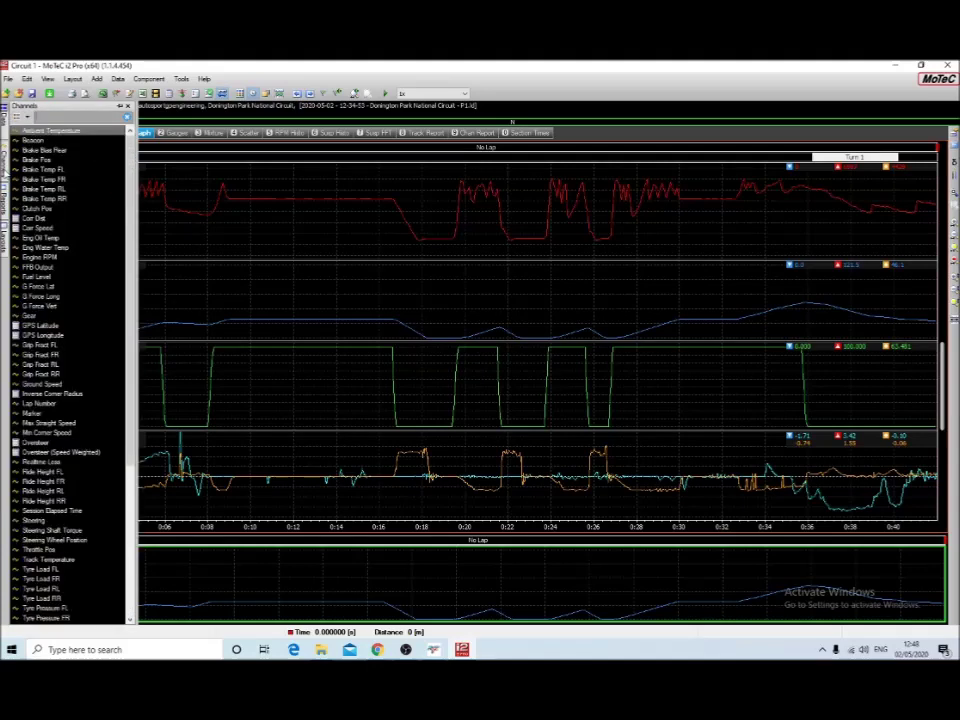
scroll(73, 172, down, 3)
scroll(73, 172, down, 3)
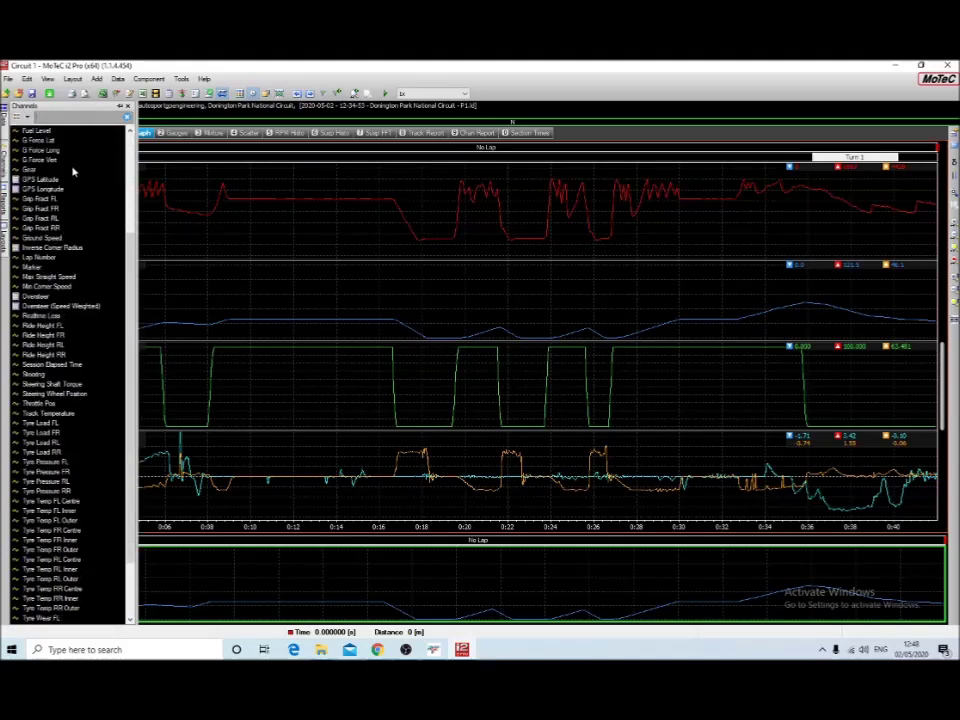
scroll(73, 172, down, 1)
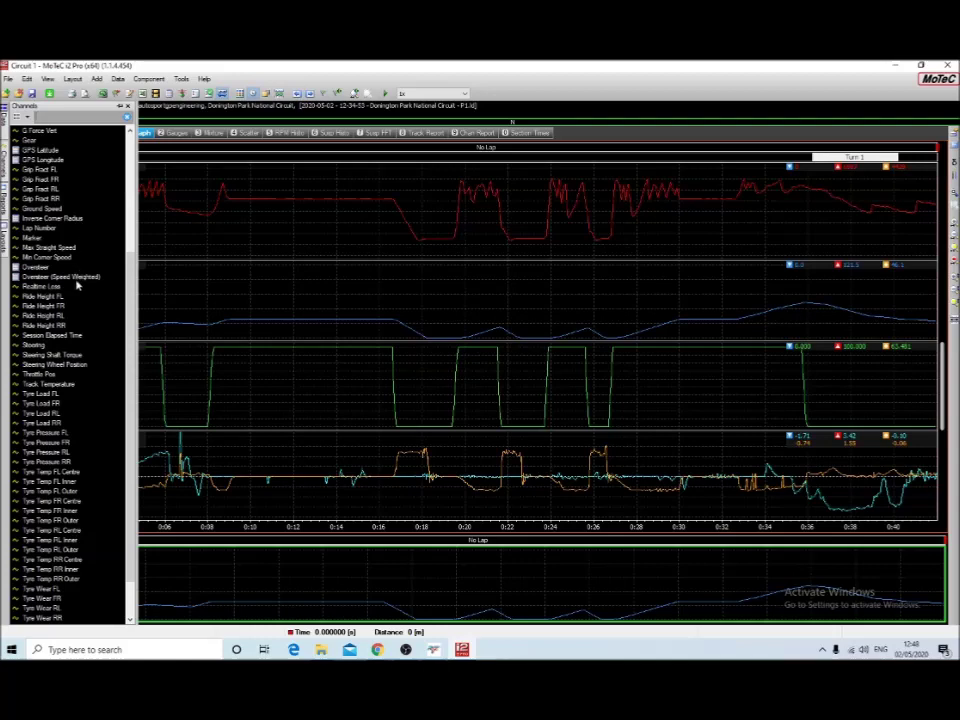
scroll(77, 296, down, 2)
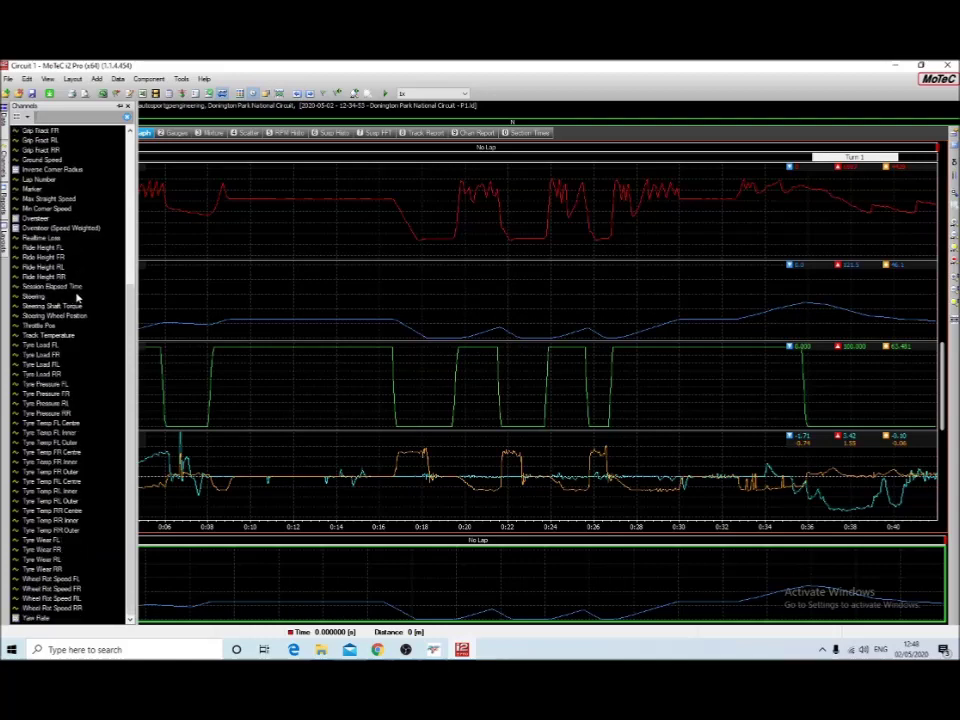
scroll(77, 296, up, 7)
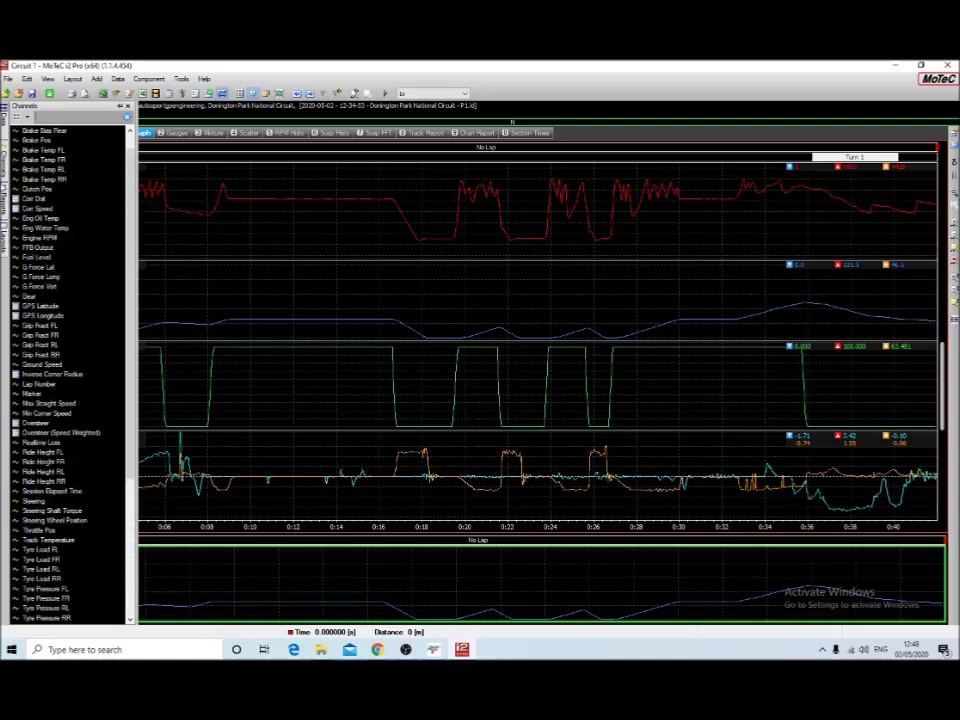
click(5, 208)
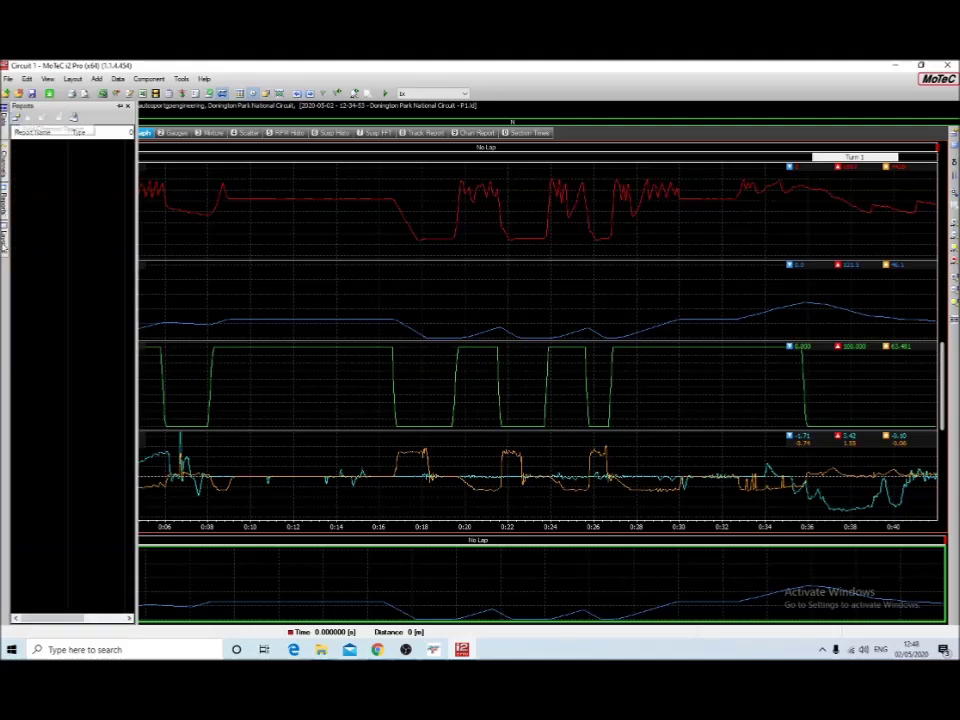
click(4, 238)
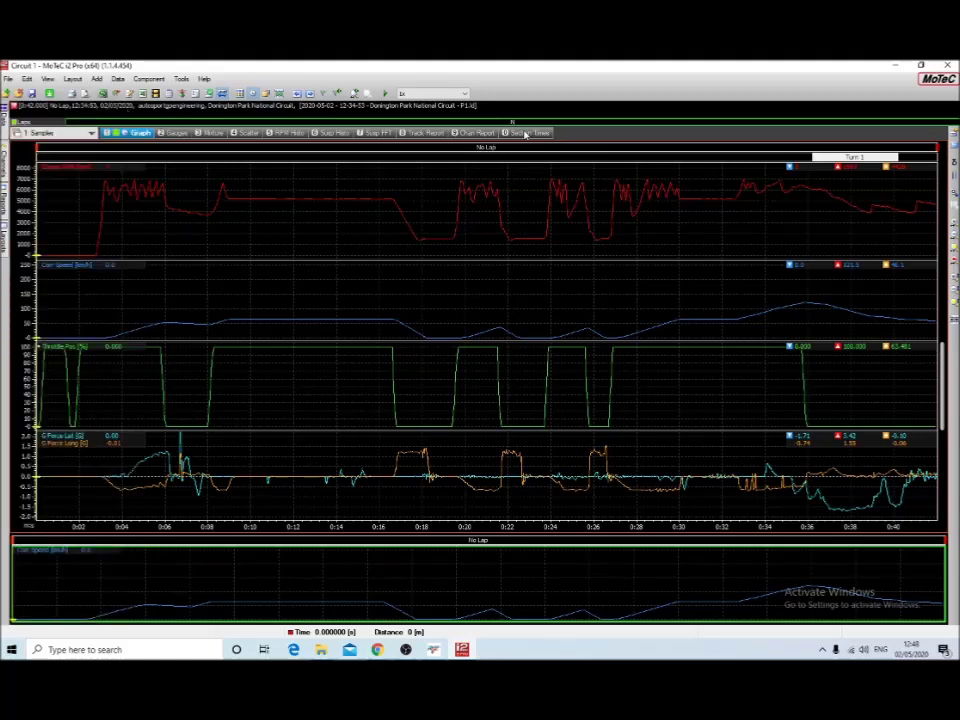
Show the Section Times worksheet, then exit MoTeC i2 Pro through File > Exit
click(525, 133)
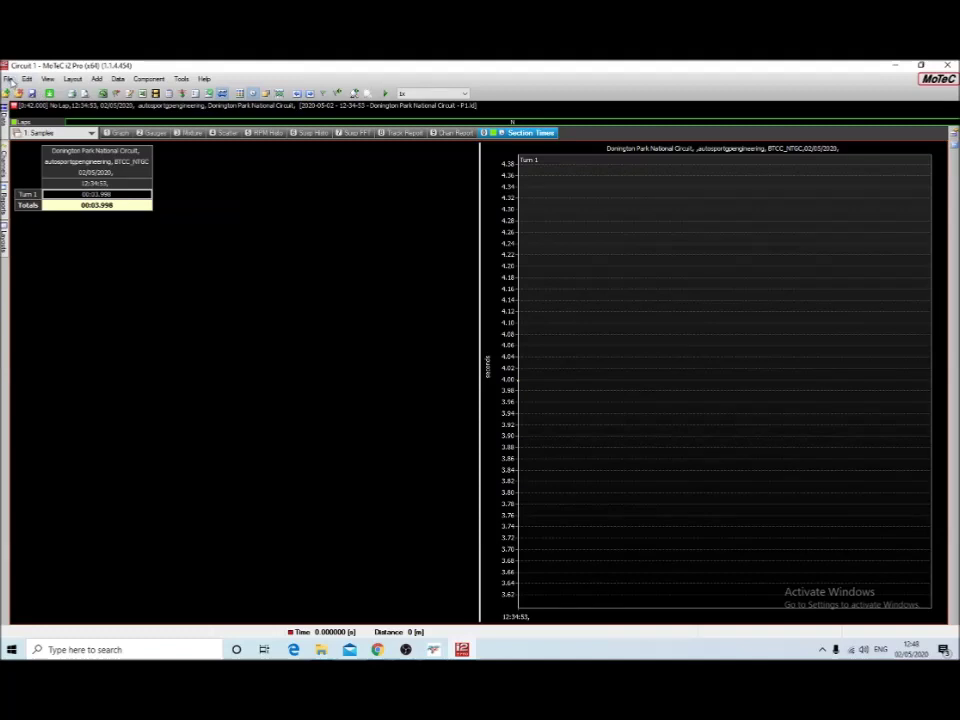
click(9, 79)
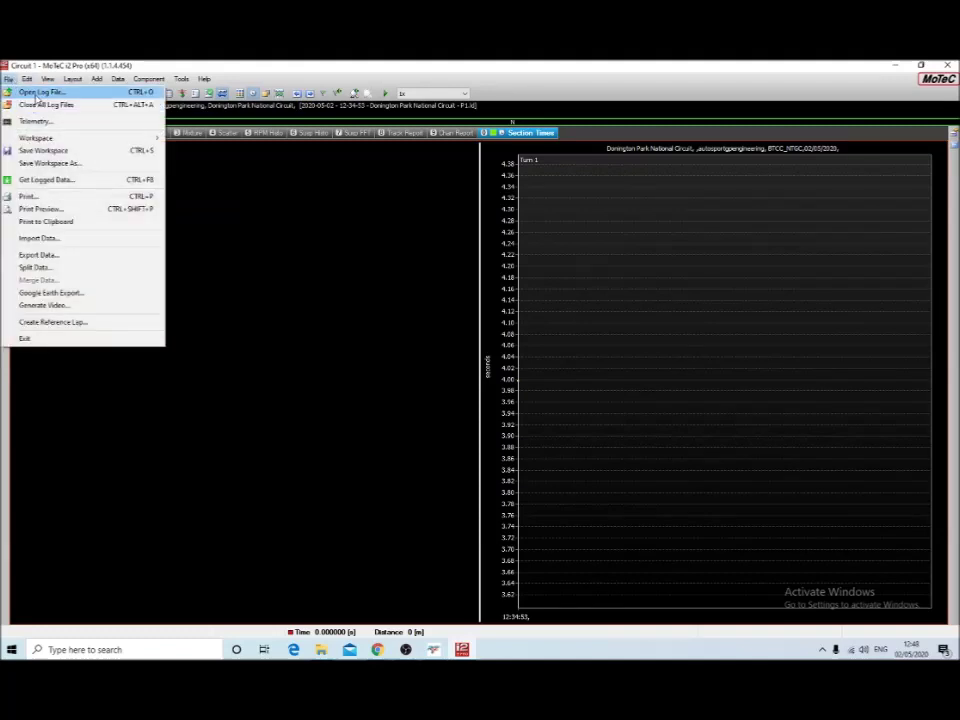
click(30, 338)
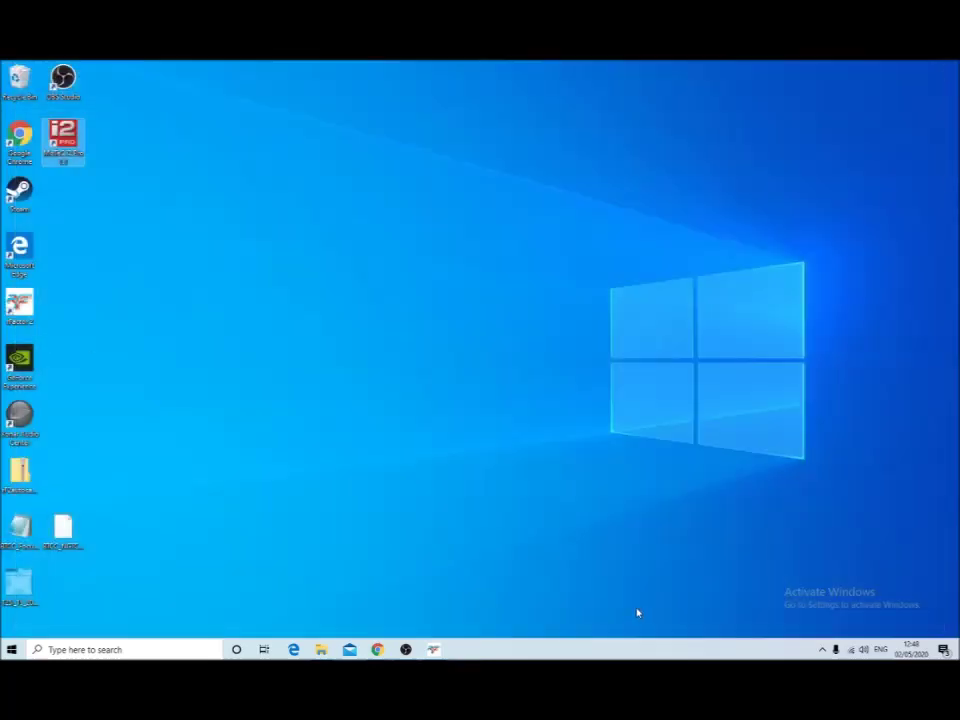
Restore the minimised OBS Studio window from the taskbar
click(433, 648)
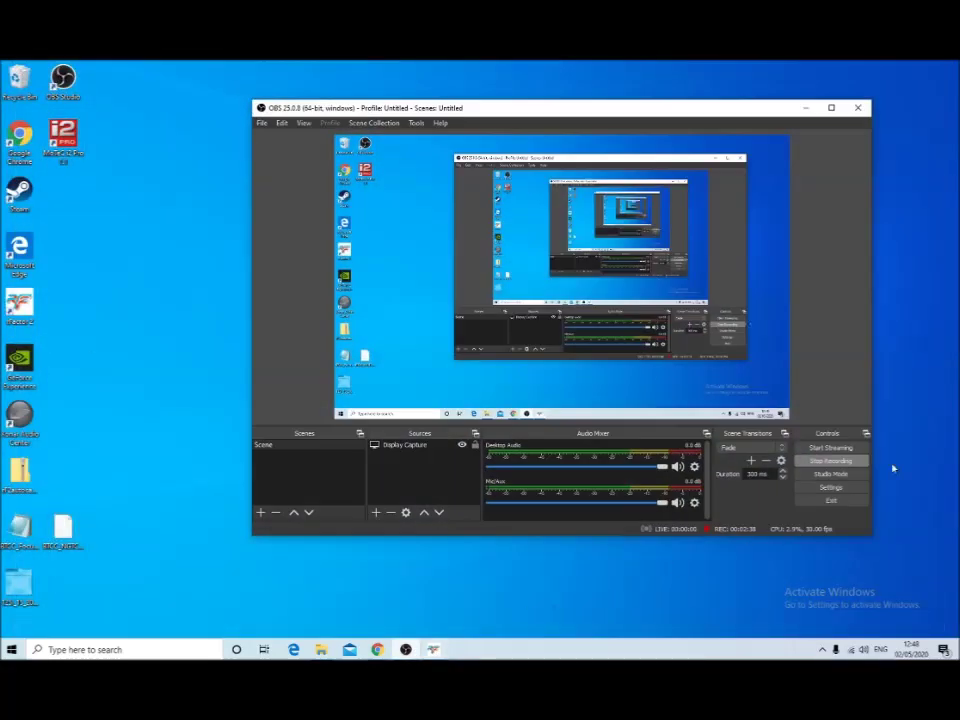